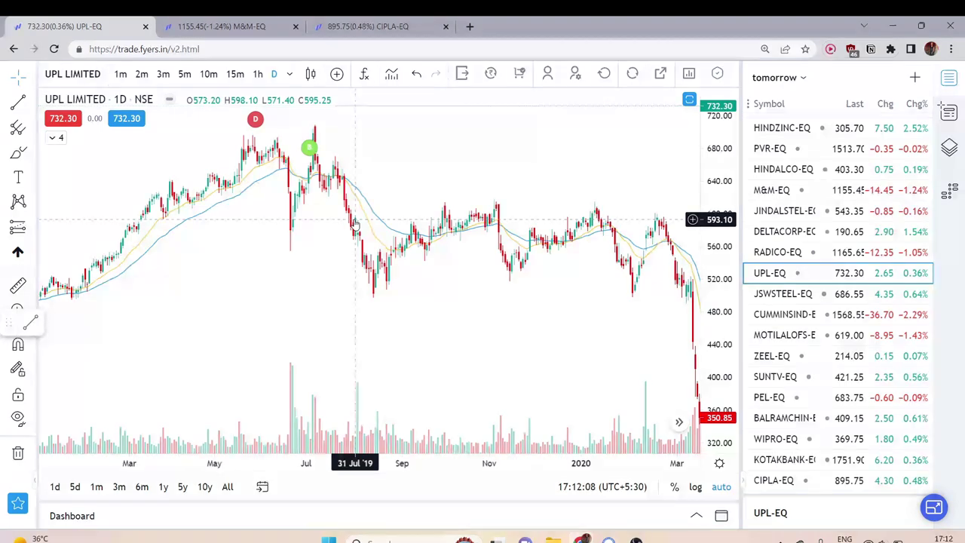
- Handwrite "S - R" over the price chart with the brush and underline both letters
left_click_drag(435, 325, 309, 330)
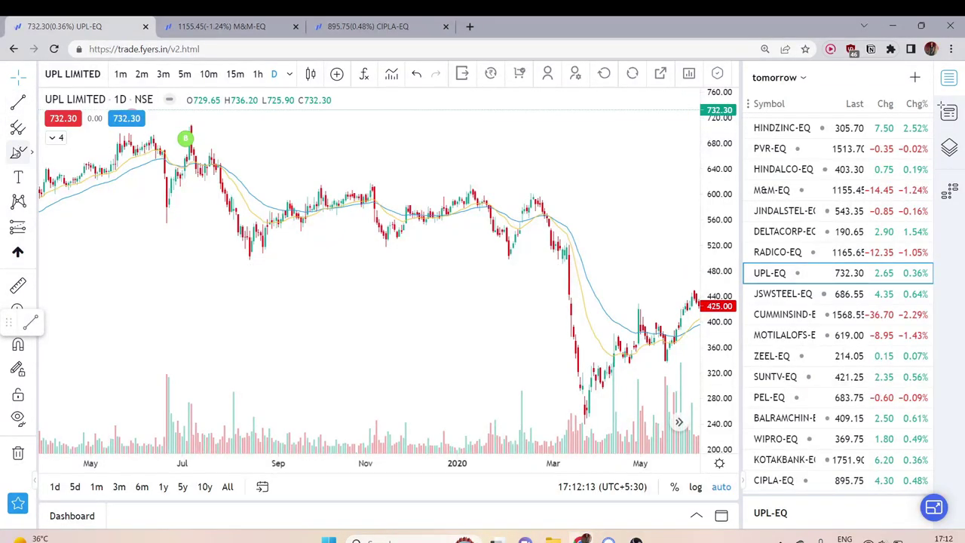
left_click_drag(292, 125, 278, 194)
left_click_drag(309, 151, 321, 150)
mouse_move(371, 126)
left_mouse_down()
mouse_move(365, 167)
mouse_move(399, 118)
mouse_move(404, 158)
left_mouse_up()
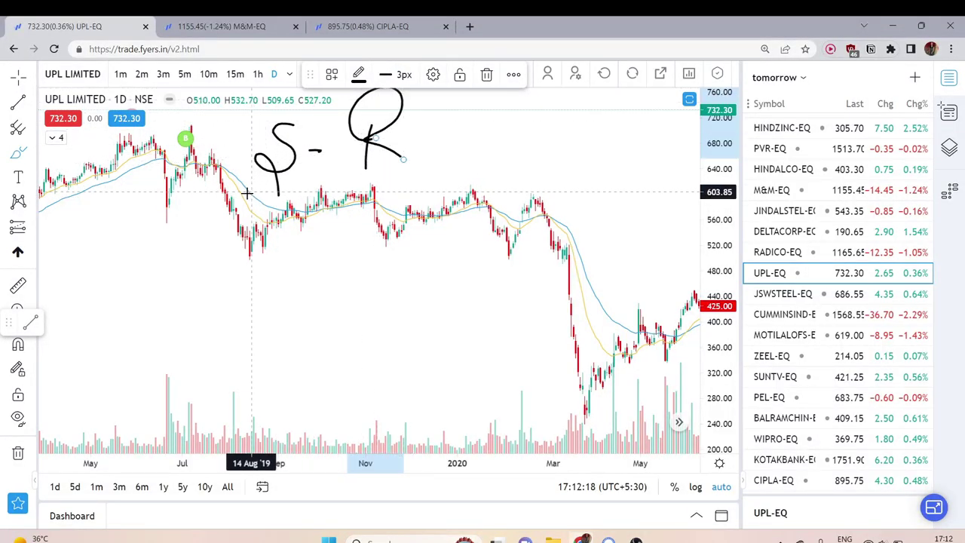
left_click_drag(249, 194, 332, 179)
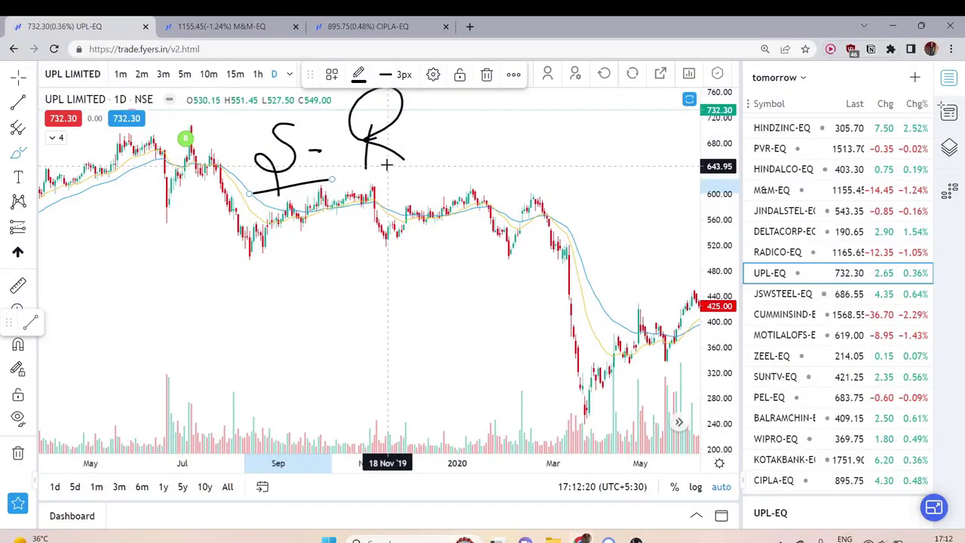
left_click_drag(392, 166, 477, 166)
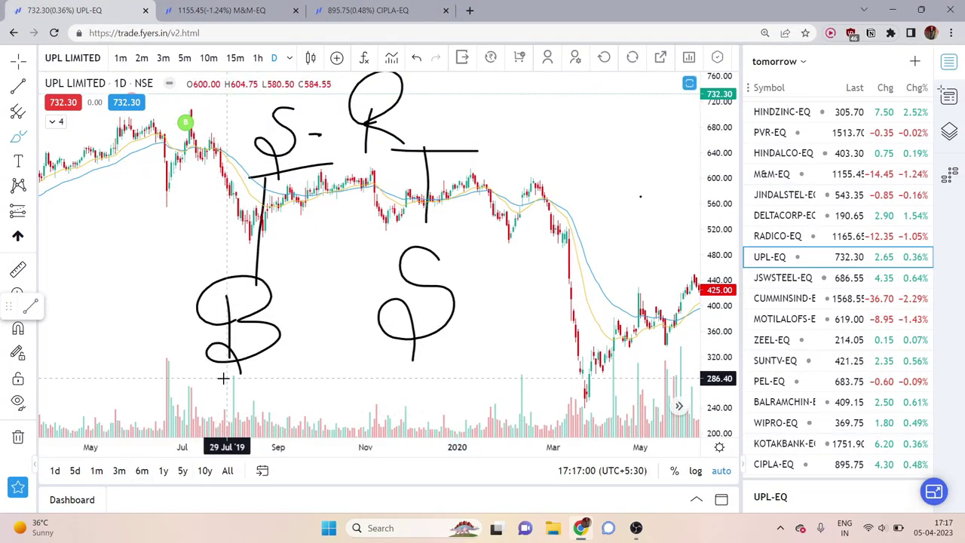
- Sketch a support line under the handwritten B, a resistance line above it, and price legs rising and falling between them, with the turning points marked
left_click_drag(220, 385, 406, 378)
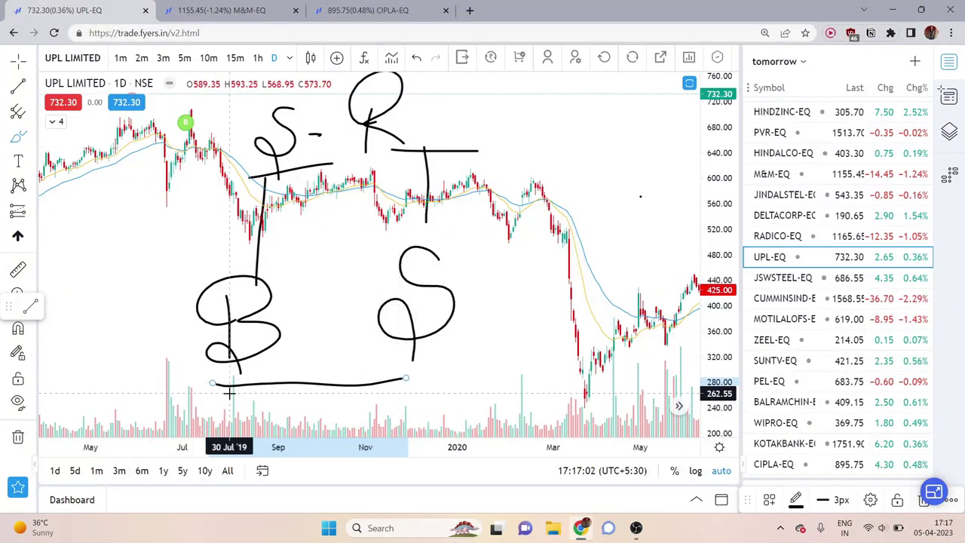
left_click_drag(253, 382, 294, 325)
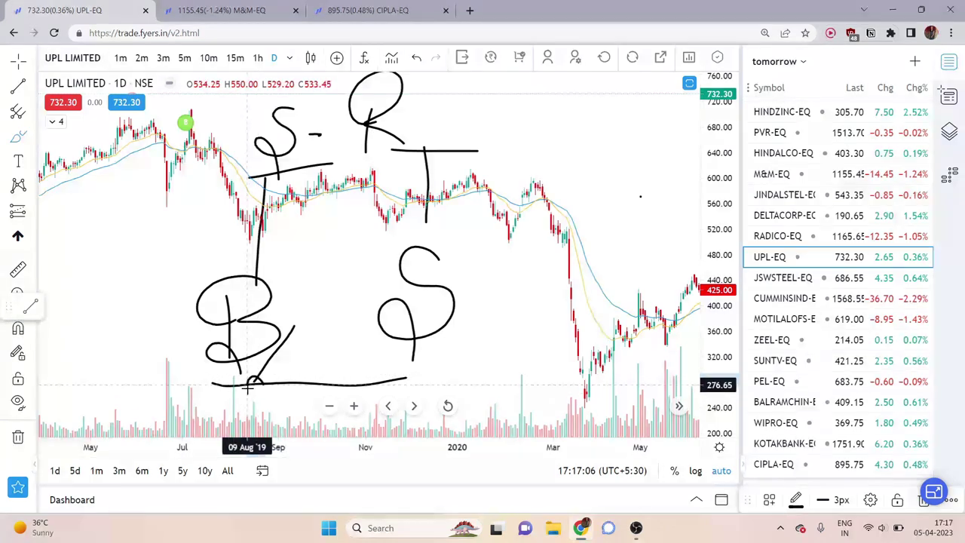
left_click_drag(282, 323, 377, 321)
left_click_drag(294, 333, 320, 385)
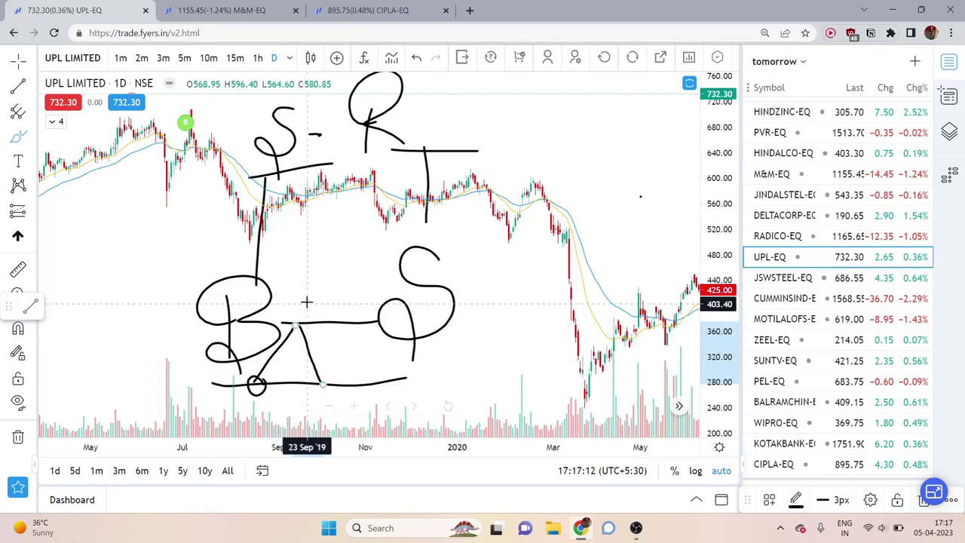
mouse_move(303, 297)
left_mouse_down()
mouse_move(295, 292)
mouse_move(309, 314)
mouse_move(299, 314)
mouse_move(299, 329)
left_mouse_up()
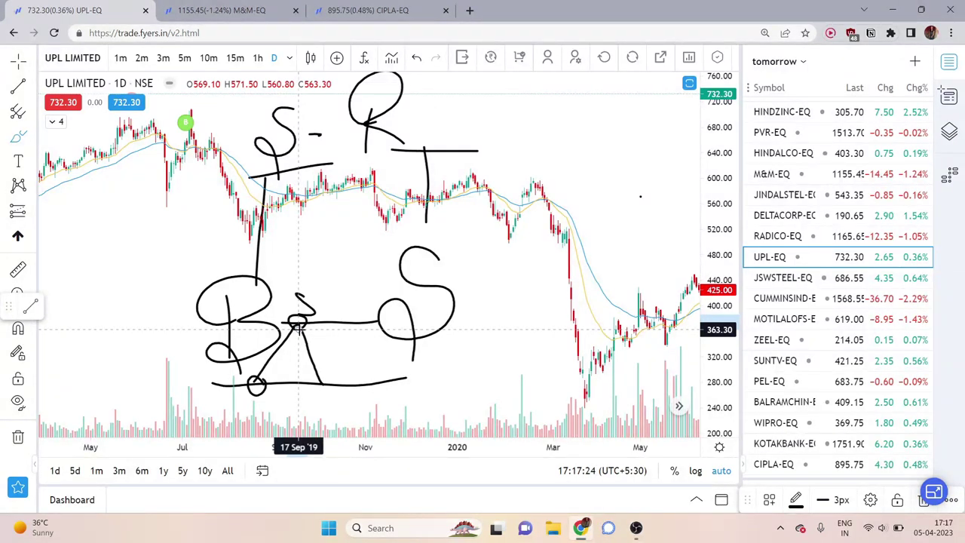
- Sketch a zigzag price move with its rise circled and its fall marked near the early 2020 candles, and remove all drawings
mouse_move(492, 272)
left_mouse_down()
mouse_move(526, 213)
mouse_move(534, 242)
mouse_move(599, 202)
mouse_move(627, 377)
left_mouse_up()
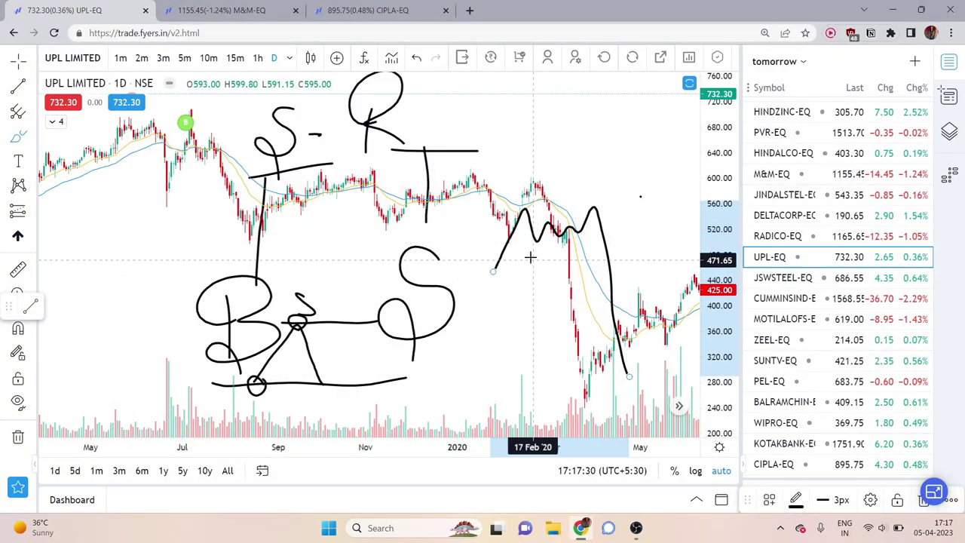
mouse_move(508, 270)
left_mouse_down()
mouse_move(530, 202)
mouse_move(486, 260)
mouse_move(504, 272)
left_mouse_up()
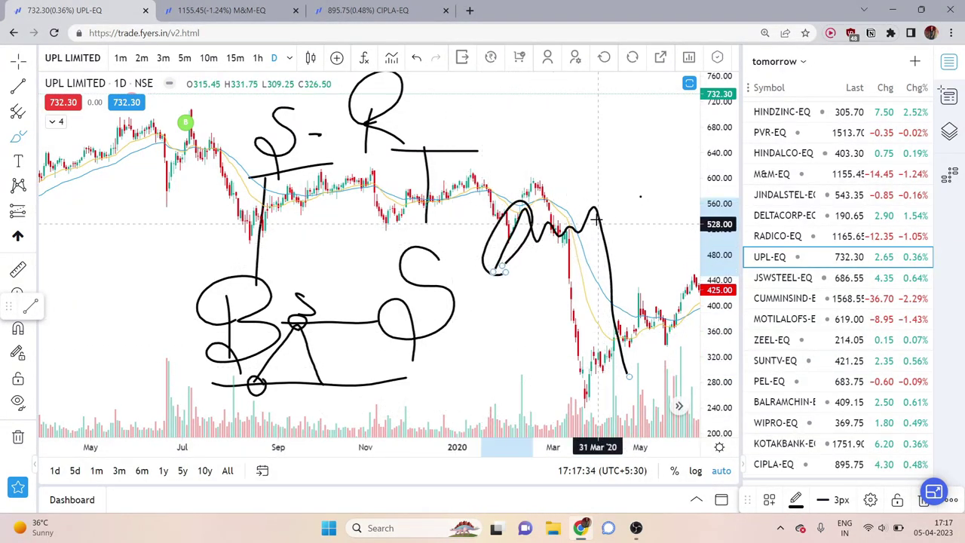
left_click(629, 289)
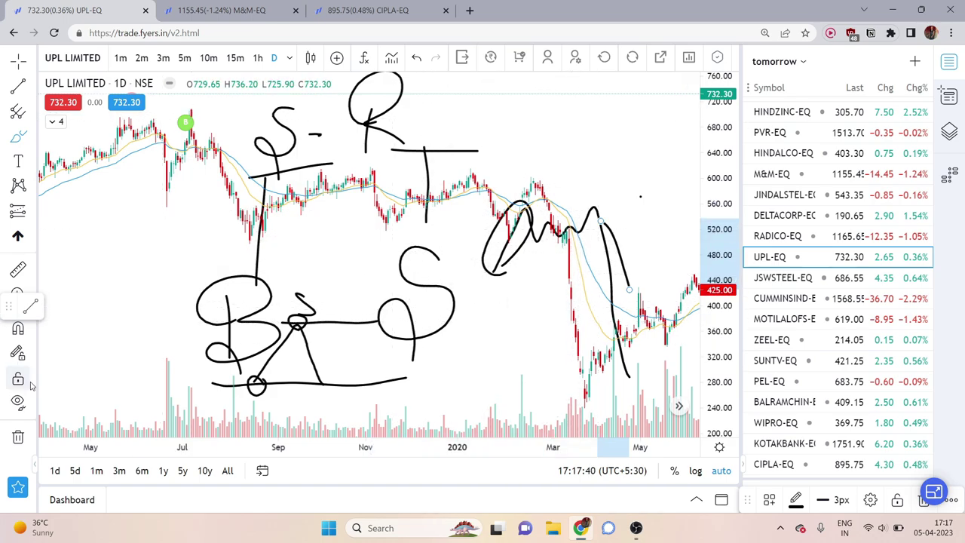
left_click(17, 437)
- Trace the price swings from late 2018 to the 2020 crash, outline the sideways range between August 2019 and March 2020, and clear the drawings
scroll(370, 332, "down", 2)
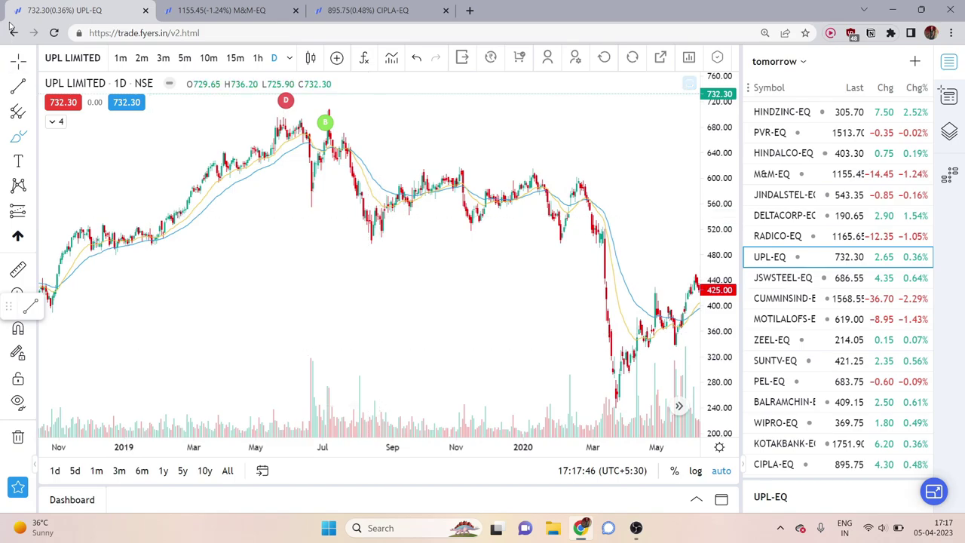
scroll(218, 209, "down", 1)
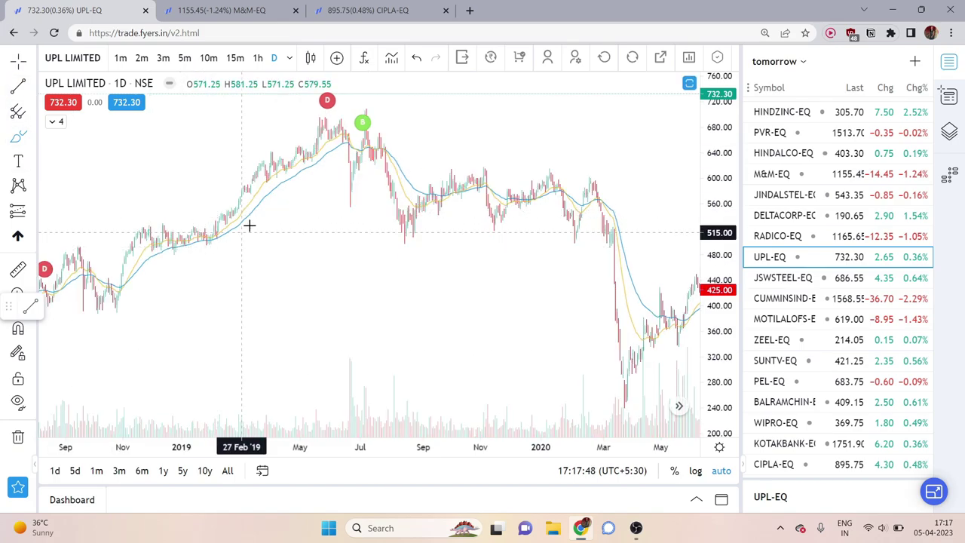
mouse_move(106, 304)
left_mouse_down()
mouse_move(153, 252)
mouse_move(198, 246)
mouse_move(339, 112)
mouse_move(403, 235)
mouse_move(469, 158)
mouse_move(492, 238)
mouse_move(556, 218)
mouse_move(597, 156)
mouse_move(647, 383)
left_mouse_up()
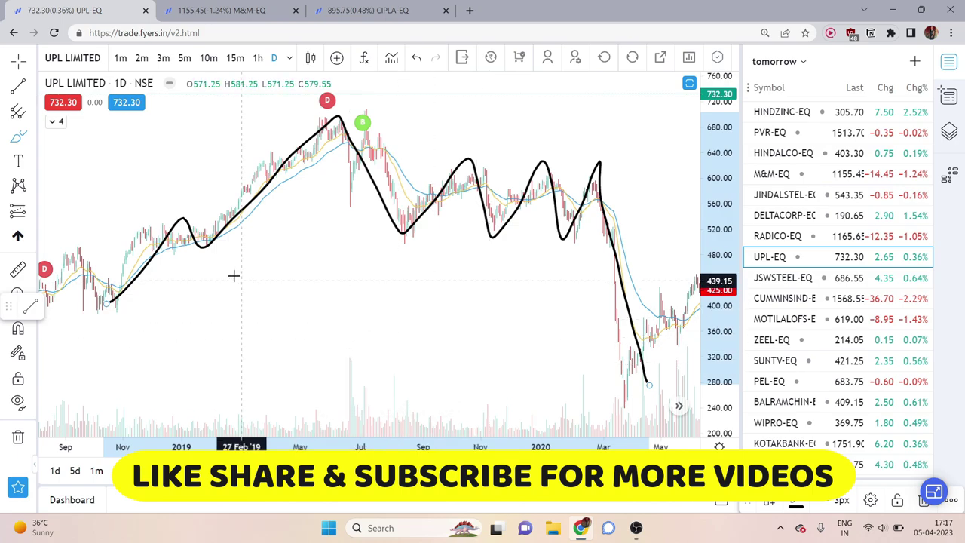
mouse_move(646, 237)
left_mouse_down()
mouse_move(389, 239)
mouse_move(394, 159)
mouse_move(623, 159)
mouse_move(639, 189)
mouse_move(636, 238)
left_mouse_up()
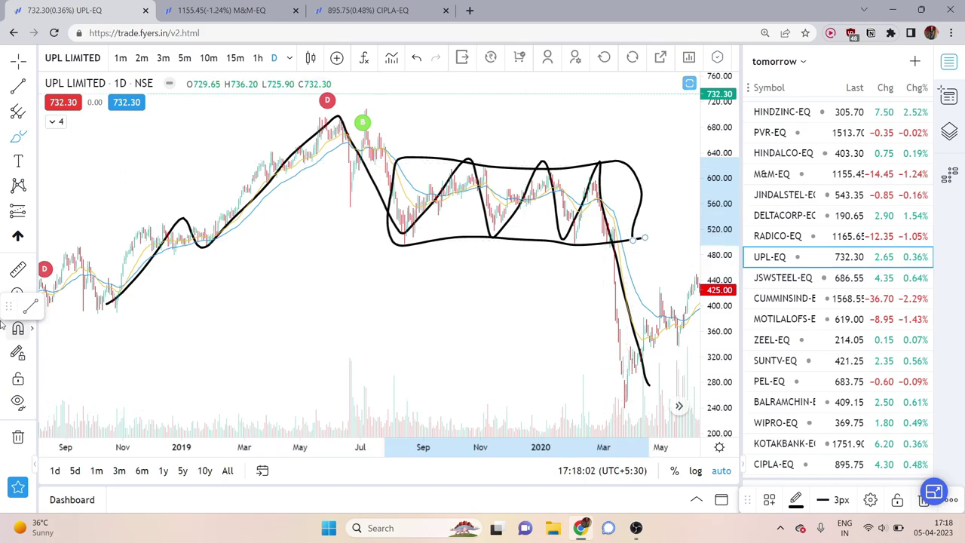
left_click(18, 437)
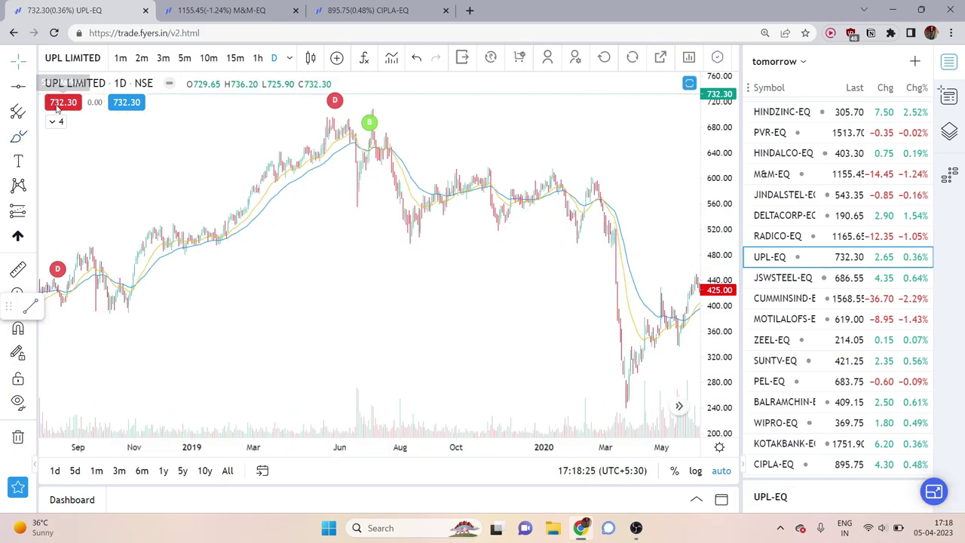
- Place a horizontal line at 517.15 across the UPL daily chart, with the history back to 2017 in view
scroll(181, 222, "down", 2)
scroll(181, 223, "down", 2)
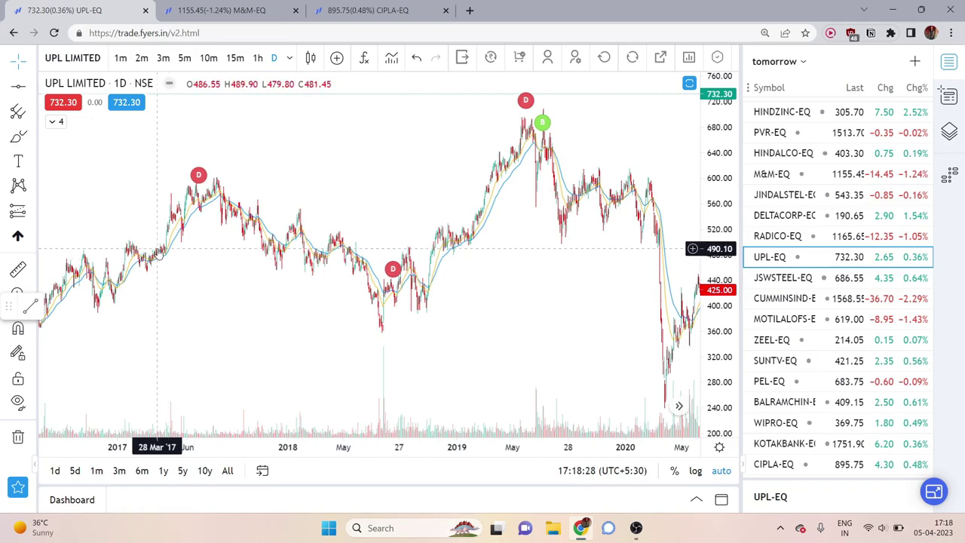
left_click(200, 230)
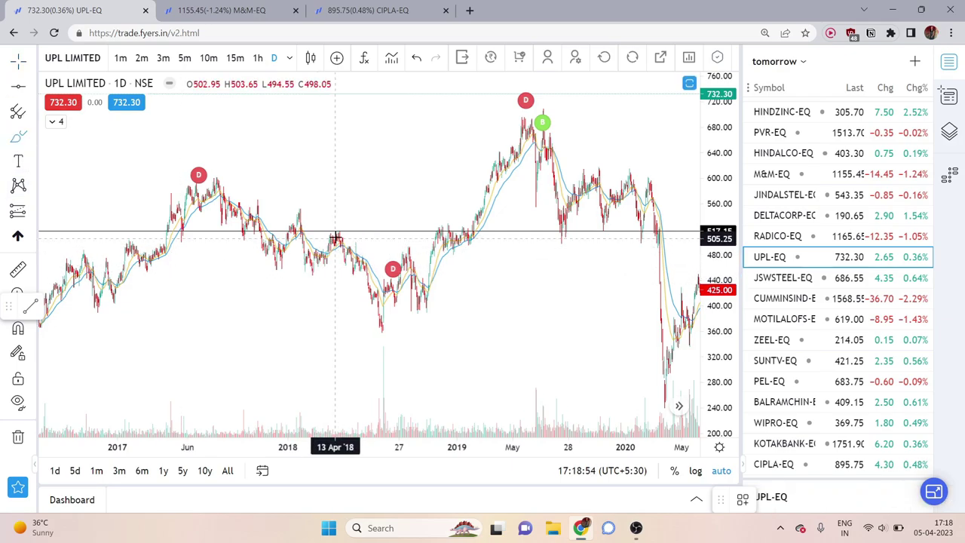
- Brush circles around the 2018 price touches on the 517.15 line, underline the mid-2017 lows and mark the August 2019 low
left_click_drag(334, 221, 337, 237)
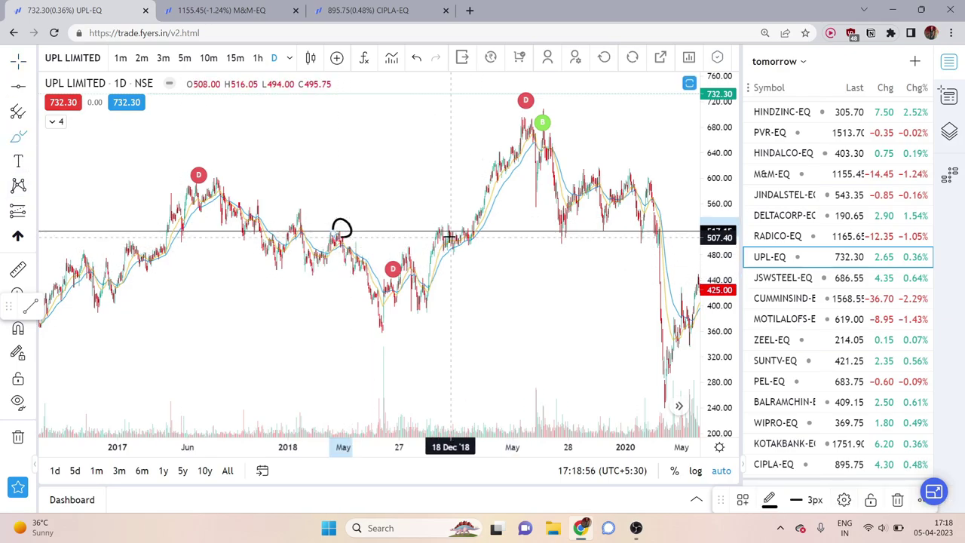
left_click_drag(445, 234, 455, 229)
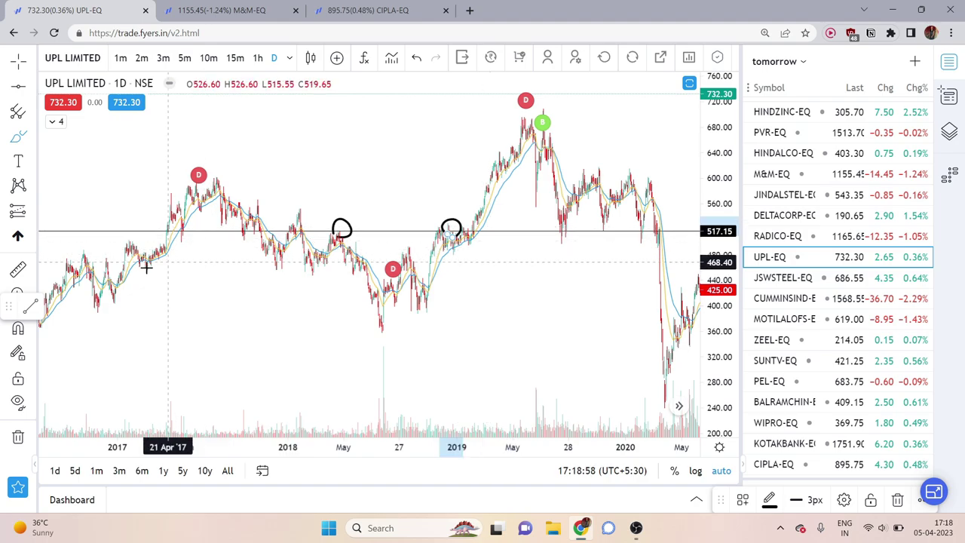
left_click_drag(181, 236, 245, 236)
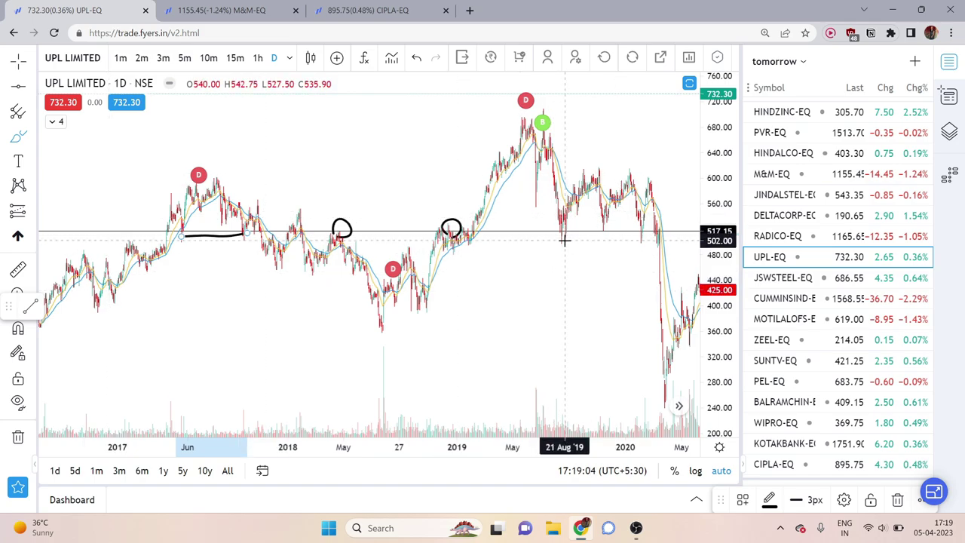
left_click_drag(565, 239, 562, 247)
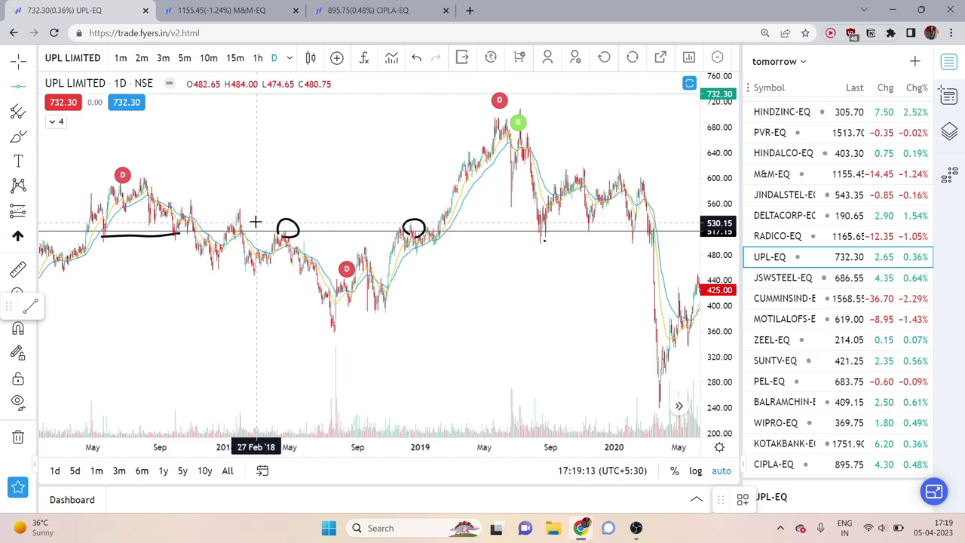
- Add a second horizontal line at 602.70 along the top of the 2019–2020 range
scroll(325, 226, "down", 3)
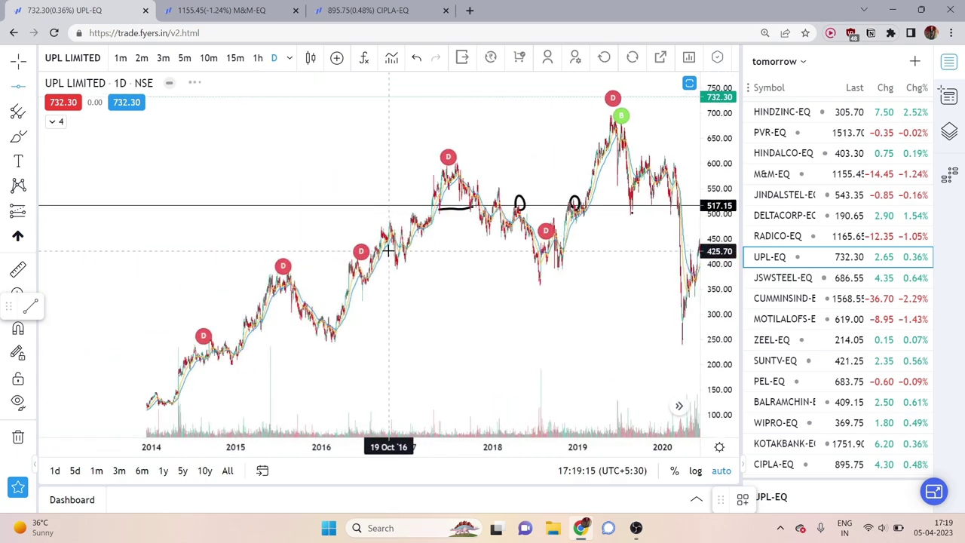
scroll(504, 189, "up", 2)
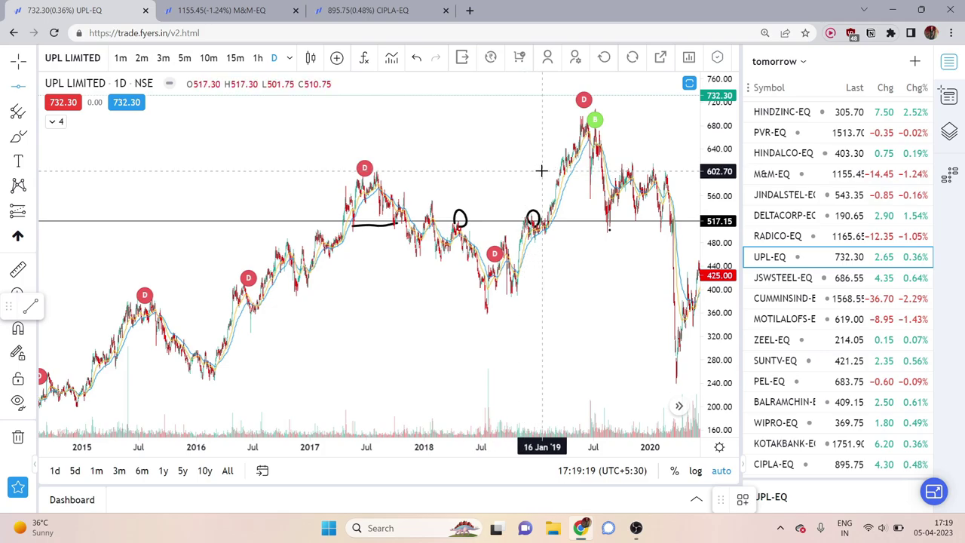
key("alt+h")
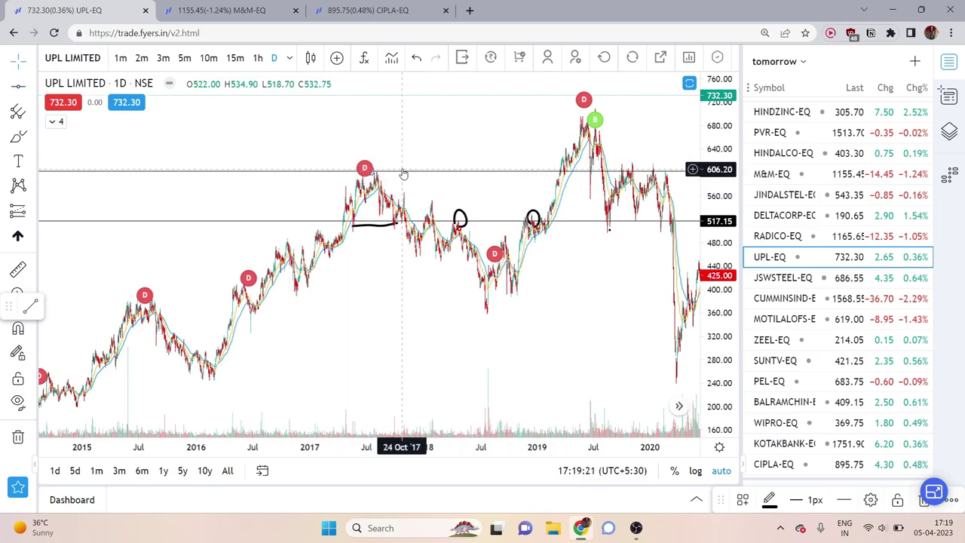
- Enlarge the 2019–2020 range with the cross cursor active and move the upper horizontal line to 608.55
scroll(528, 180, "up", 2)
scroll(639, 182, "up", 3)
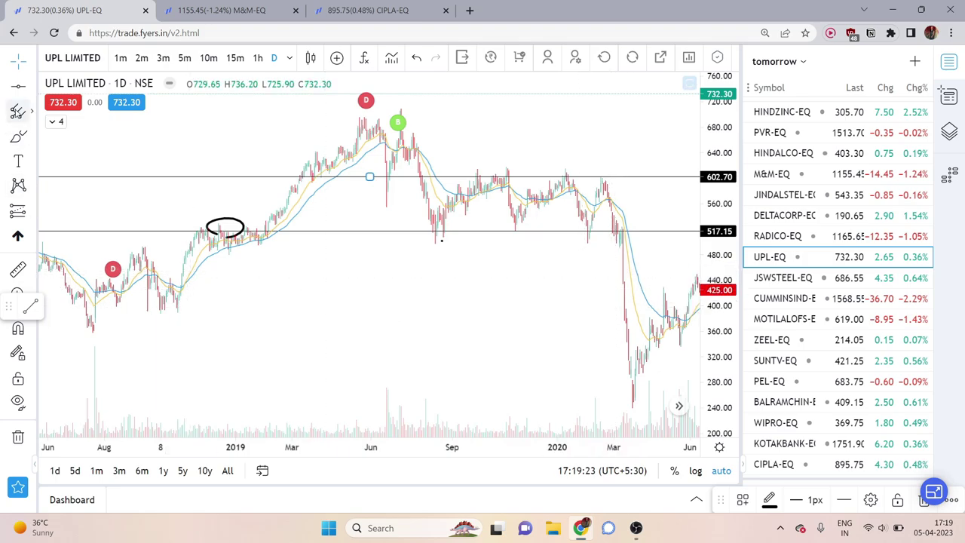
left_click(21, 64)
scroll(354, 326, "up", 5)
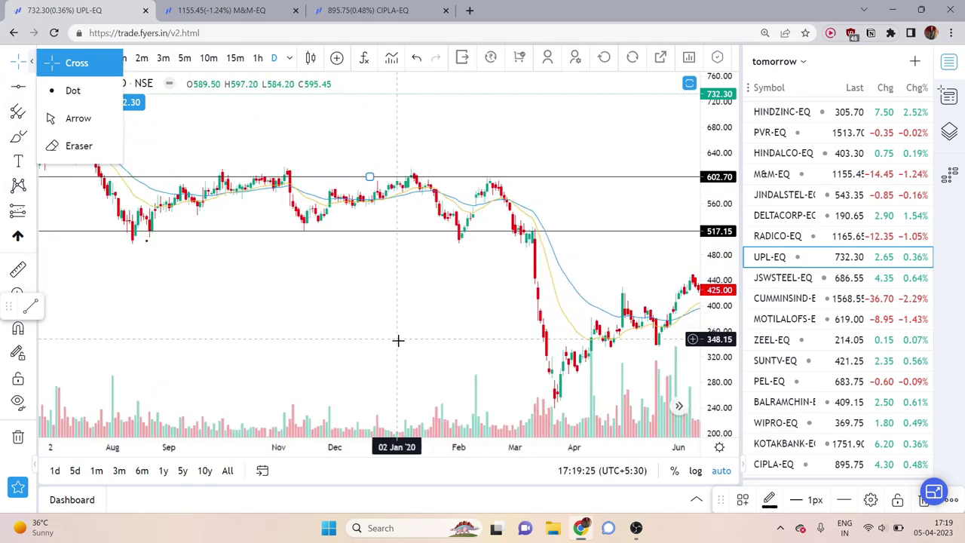
left_click_drag(452, 326, 589, 366)
left_click_drag(716, 289, 716, 204)
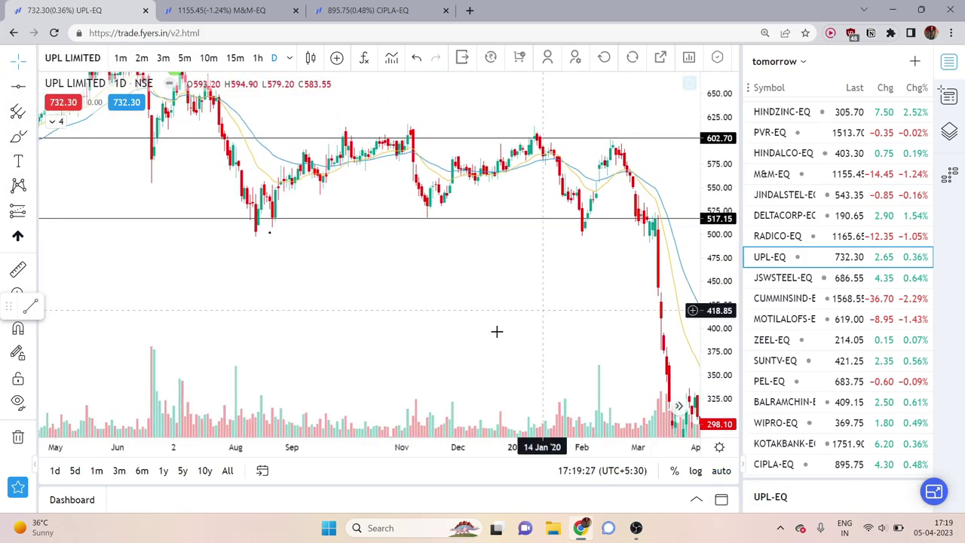
left_click_drag(491, 357, 510, 390)
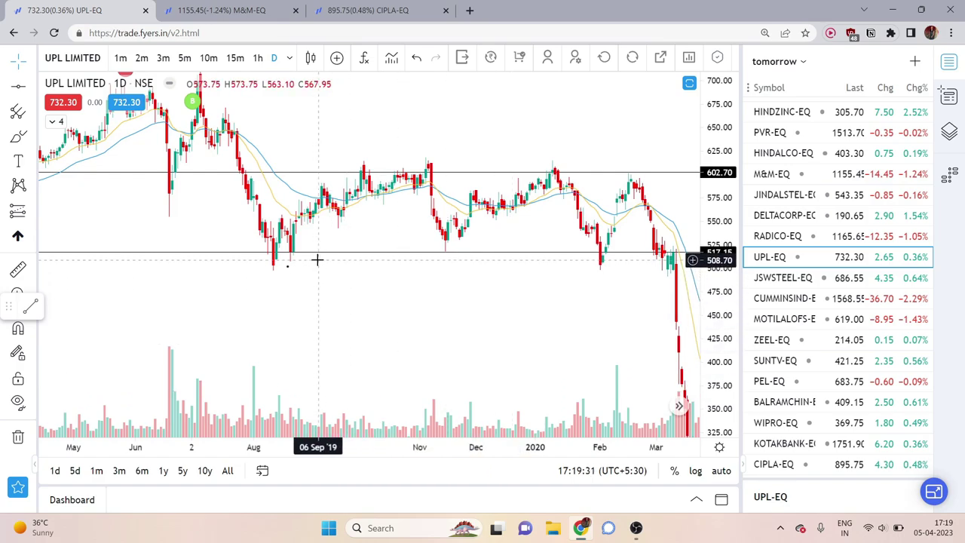
mouse_move(398, 175)
left_mouse_down()
mouse_move(389, 166)
mouse_move(390, 179)
left_mouse_up()
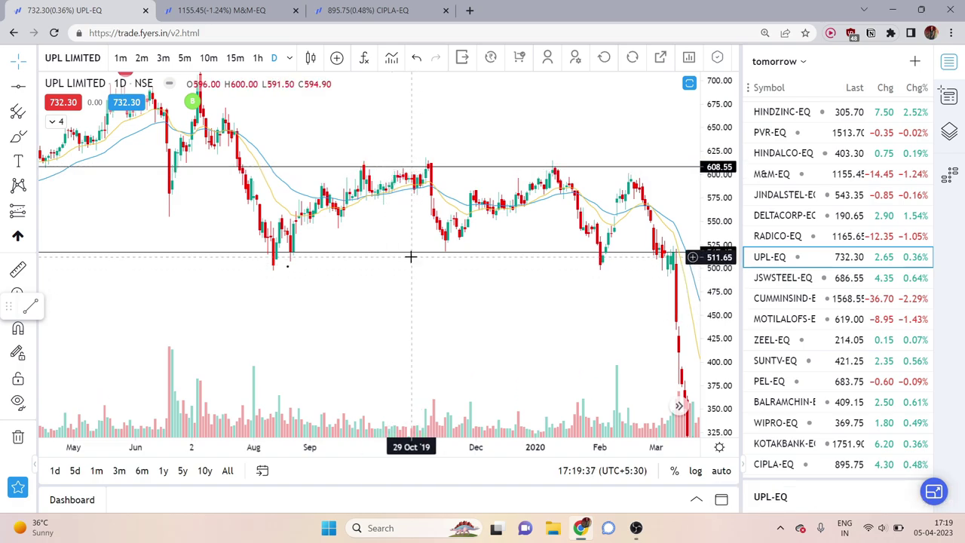
- Underline the August 2019 low with the brush and draw a parallel channel from the 517.15 line down to about 499.85 as the support zone
left_click(17, 138)
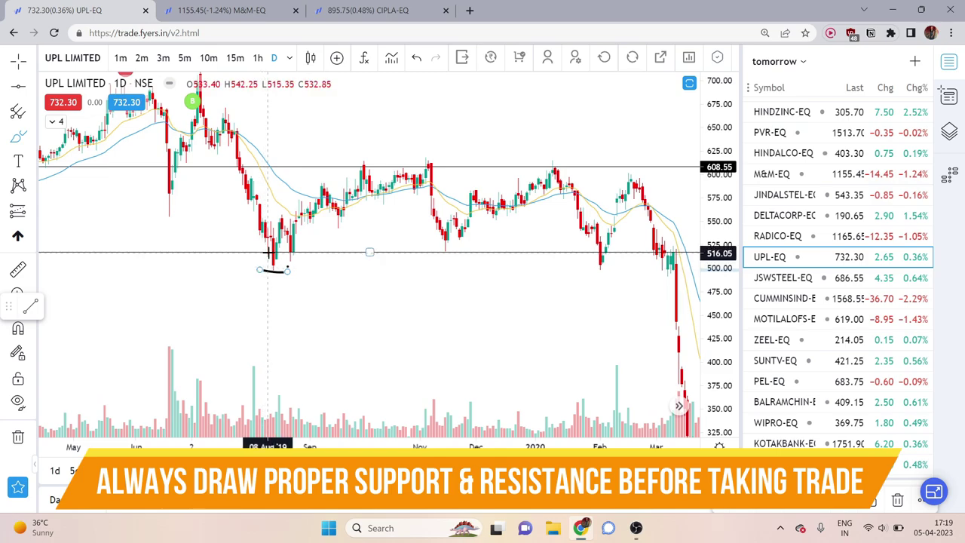
left_click(18, 62)
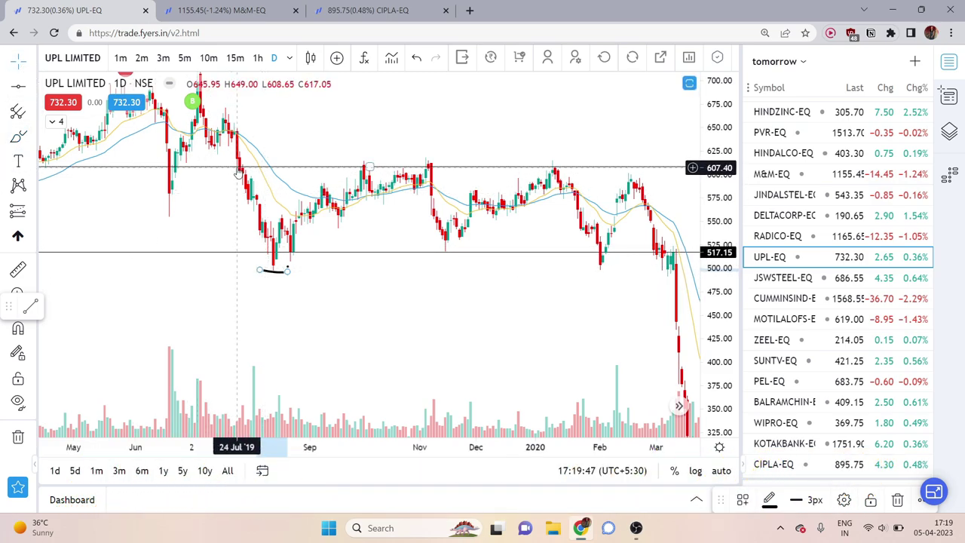
left_click(29, 187)
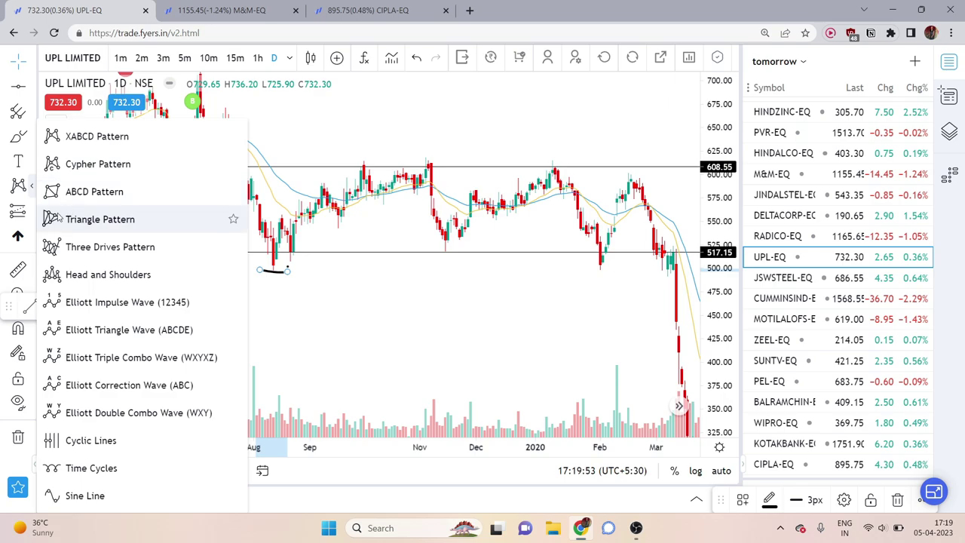
left_click(33, 88)
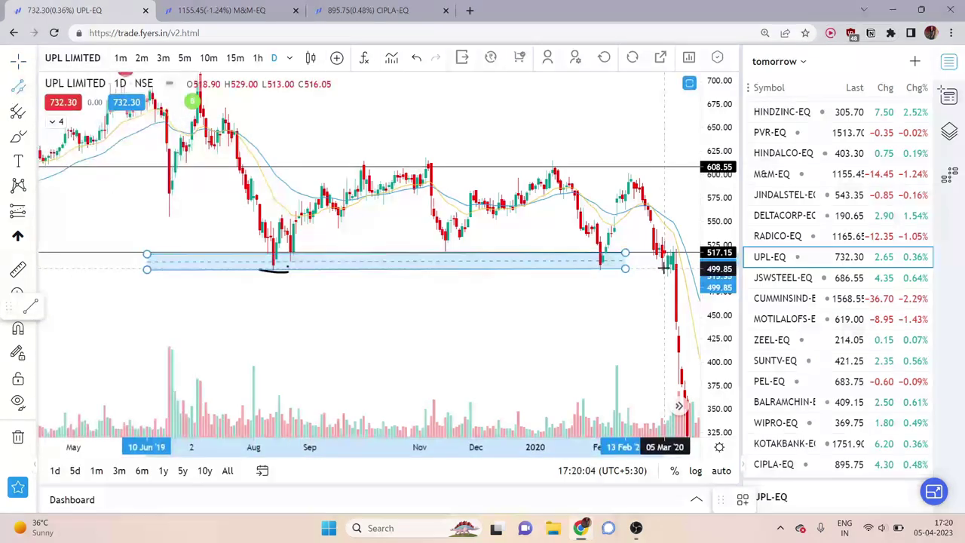
left_click(664, 268)
left_click_drag(446, 266, 453, 264)
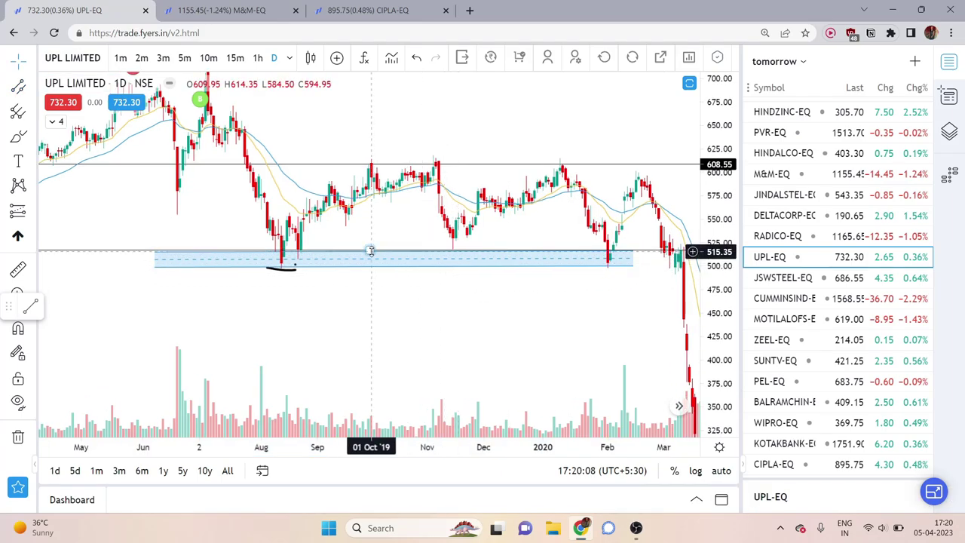
- Move the lower horizontal line to 516.80 and draw a parallel channel with its upper edge at about 615.50 as the resistance zone
left_click_drag(371, 250, 371, 250)
left_click(379, 290)
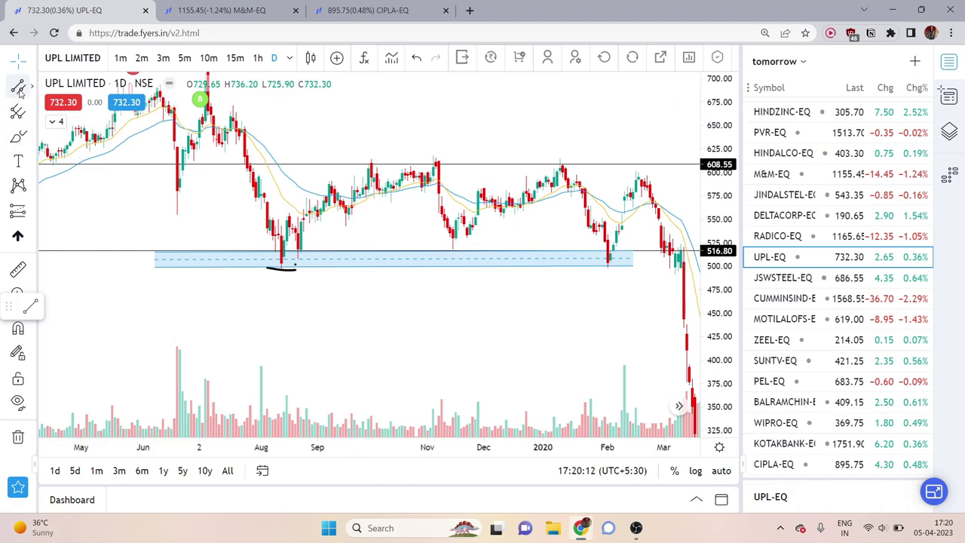
left_click(20, 91)
left_click(189, 159)
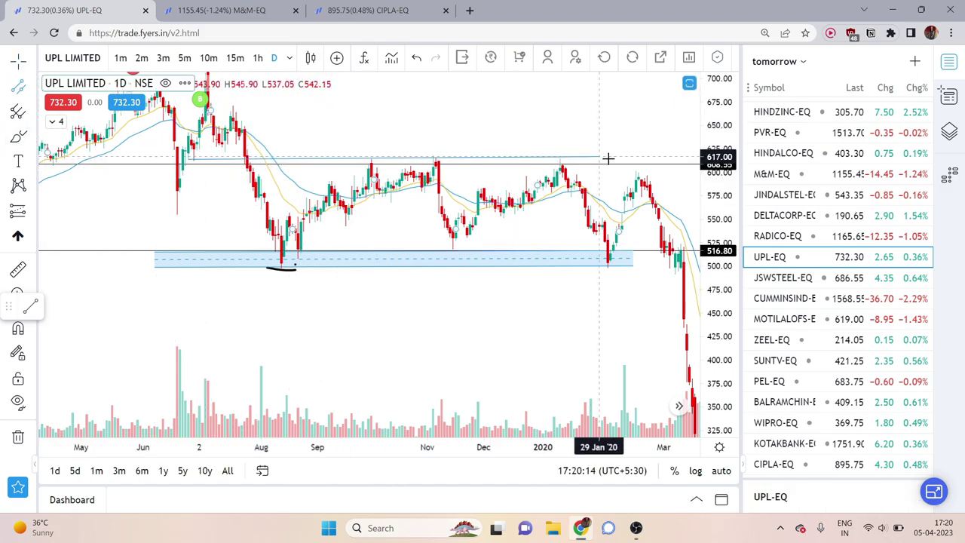
left_click(677, 167)
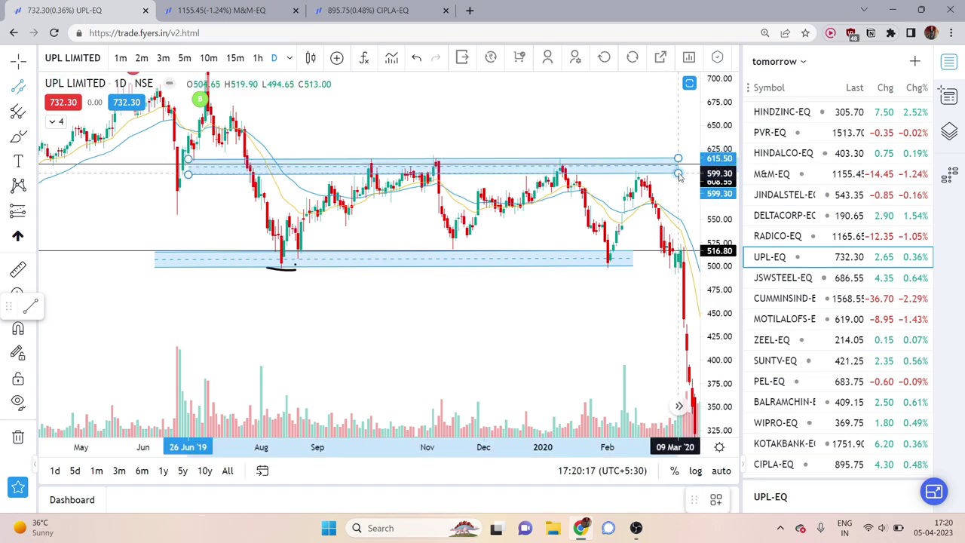
left_click(552, 284)
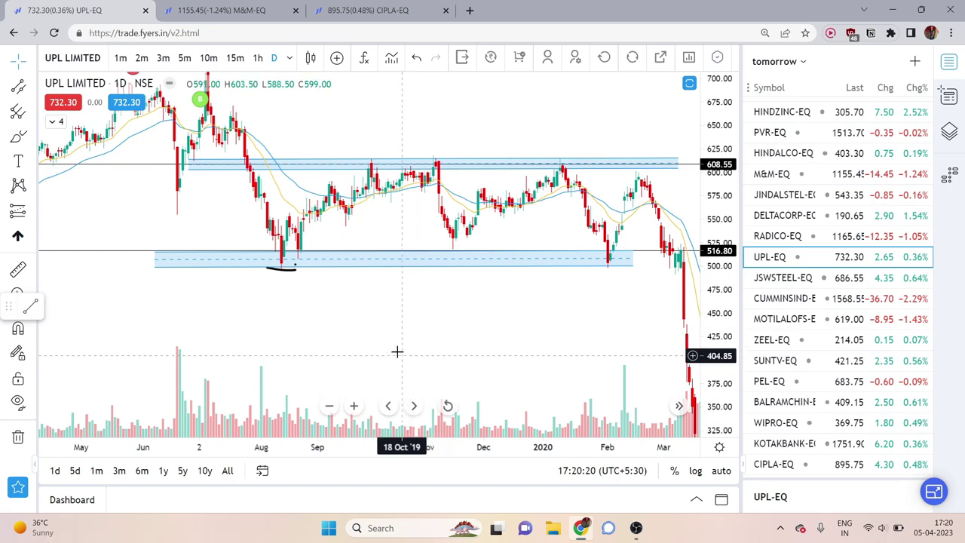
- Place a long position at the 13 August 2019 low with its entry at about 527.85
left_click(281, 257)
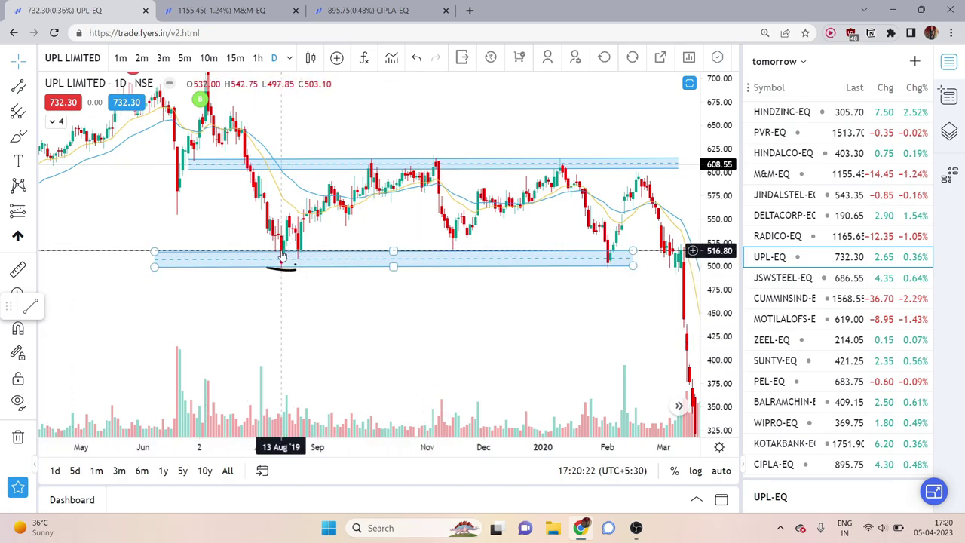
scroll(282, 299, "up", 2)
left_click_drag(358, 344, 394, 367)
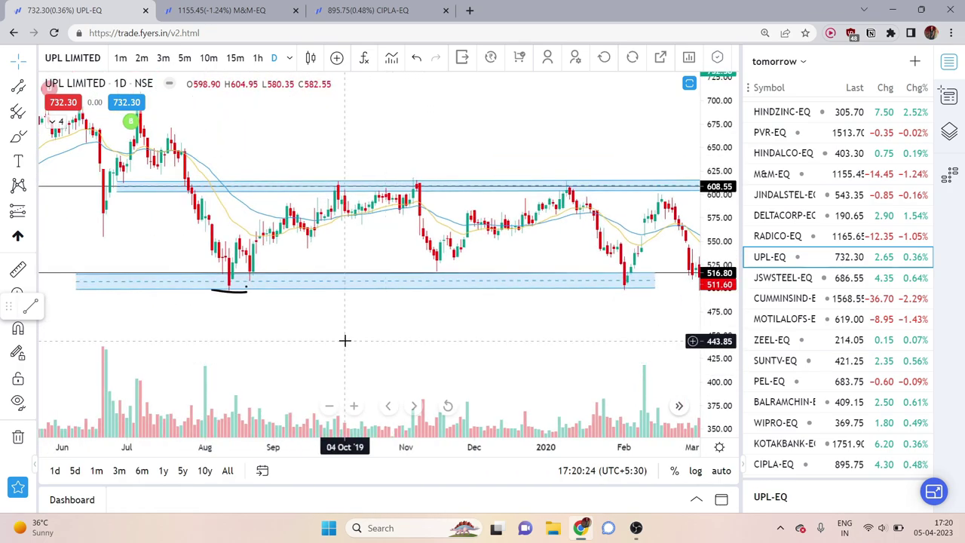
left_click_drag(344, 341, 469, 363)
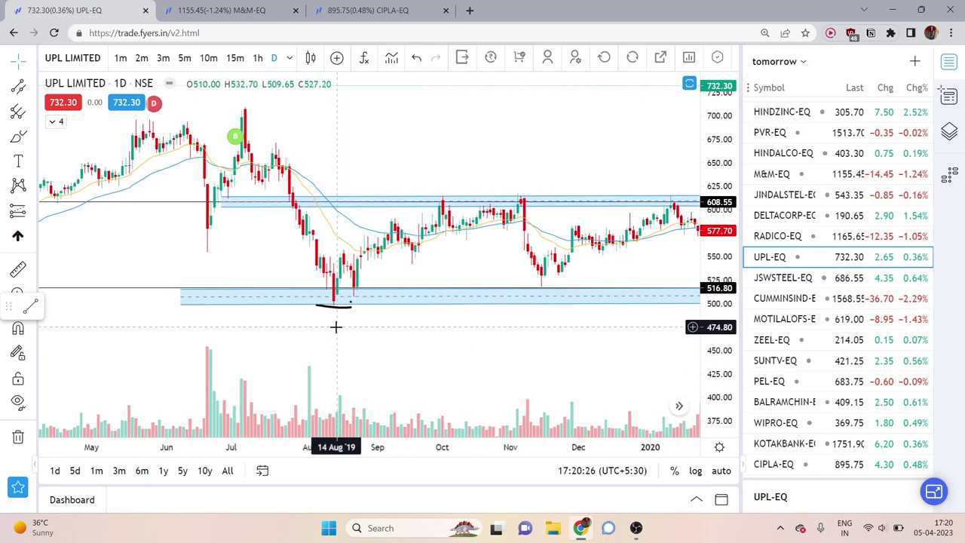
scroll(337, 328, "up", 1)
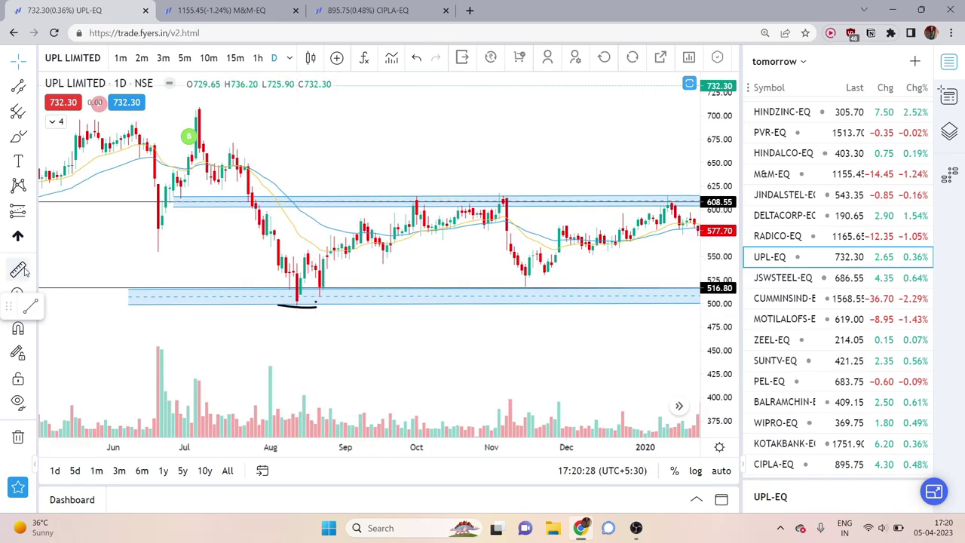
left_click(32, 211)
left_click(65, 218)
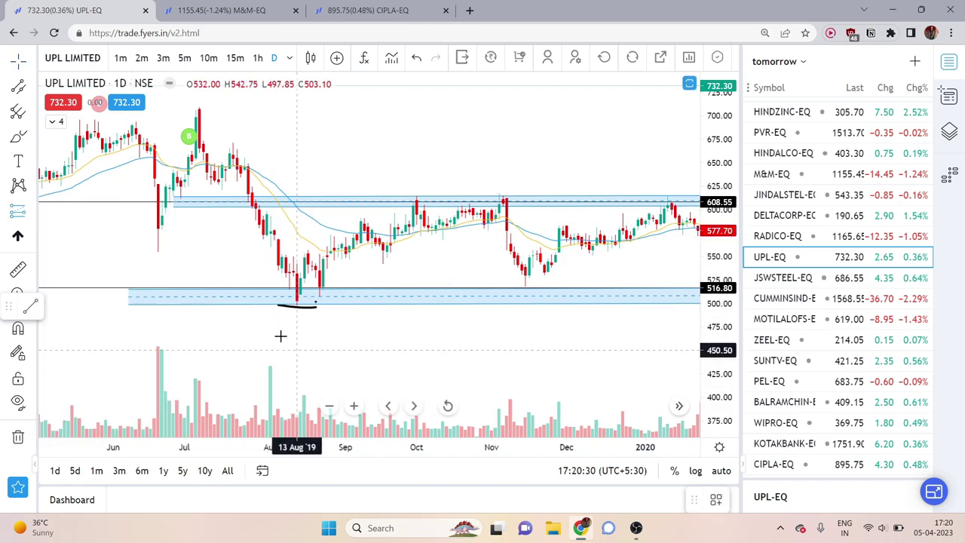
scroll(257, 352, "up", 1)
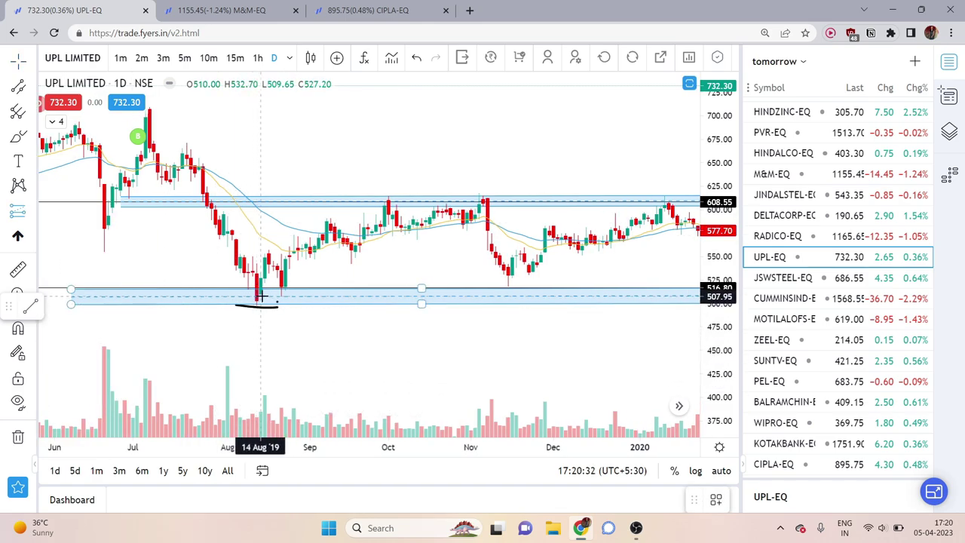
left_click(259, 325)
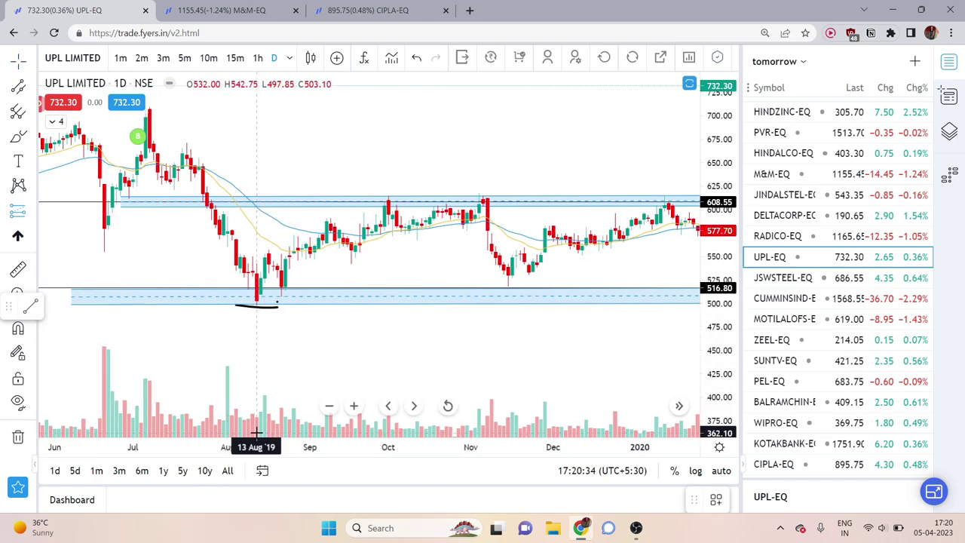
left_click(59, 122)
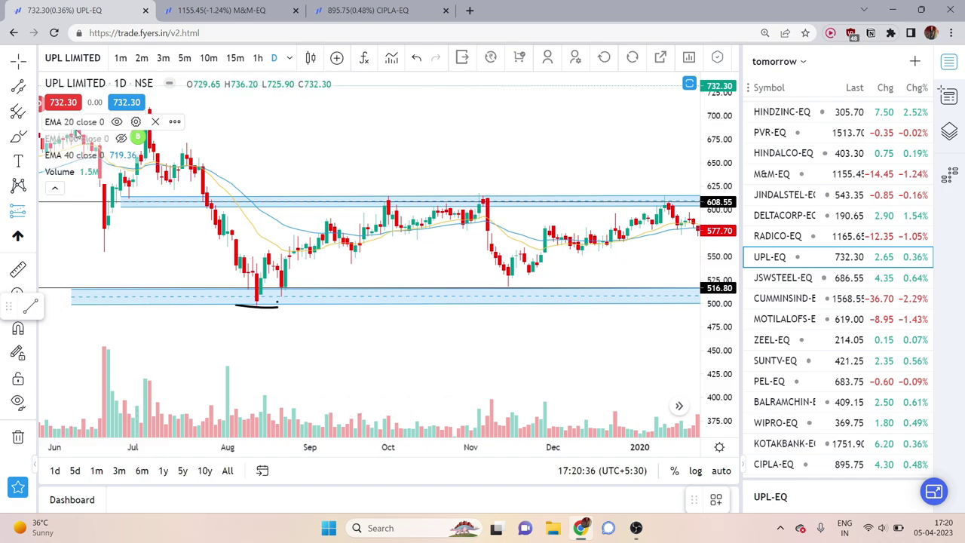
left_click(57, 187)
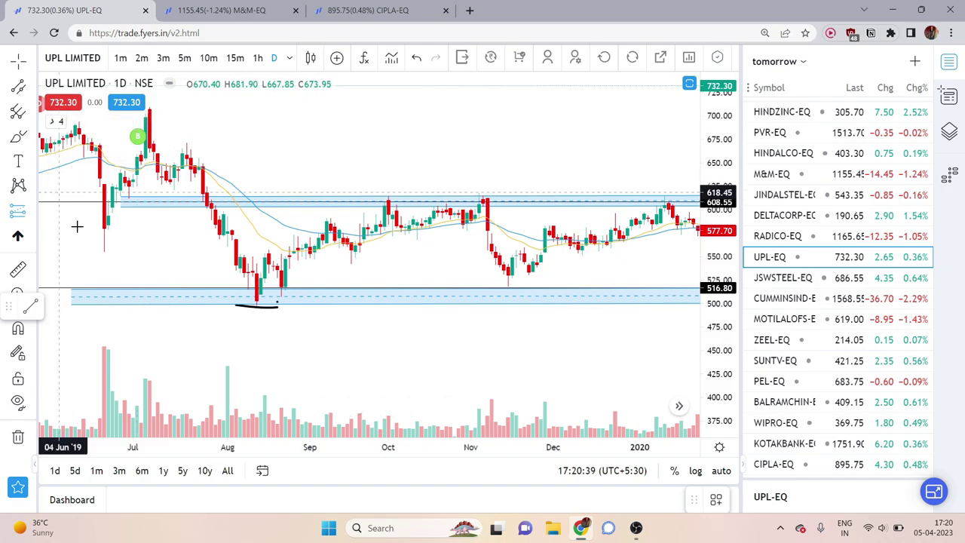
left_click(257, 278)
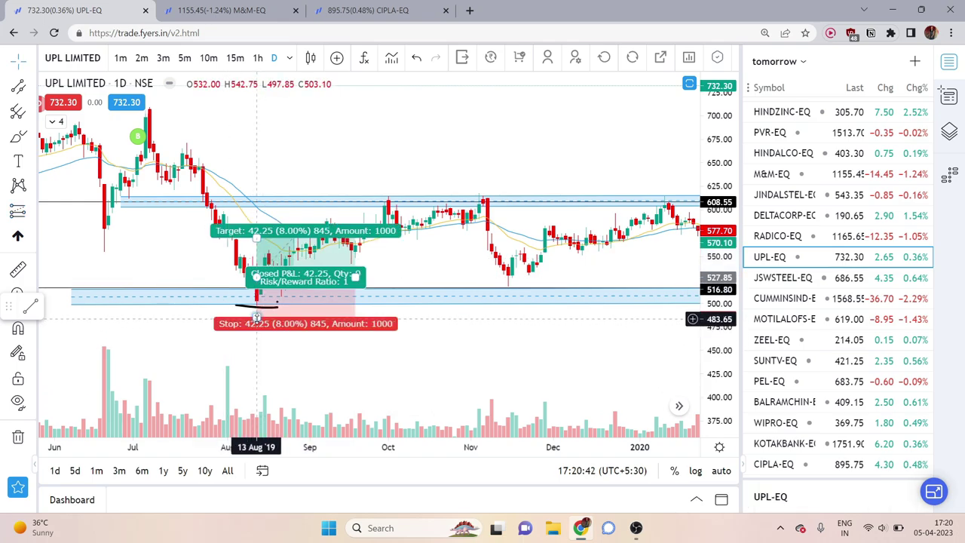
- Set the August 2019 long position's stop to about 499.10 and its target to about 612.55 in the resistance zone
left_click_drag(256, 318, 251, 303)
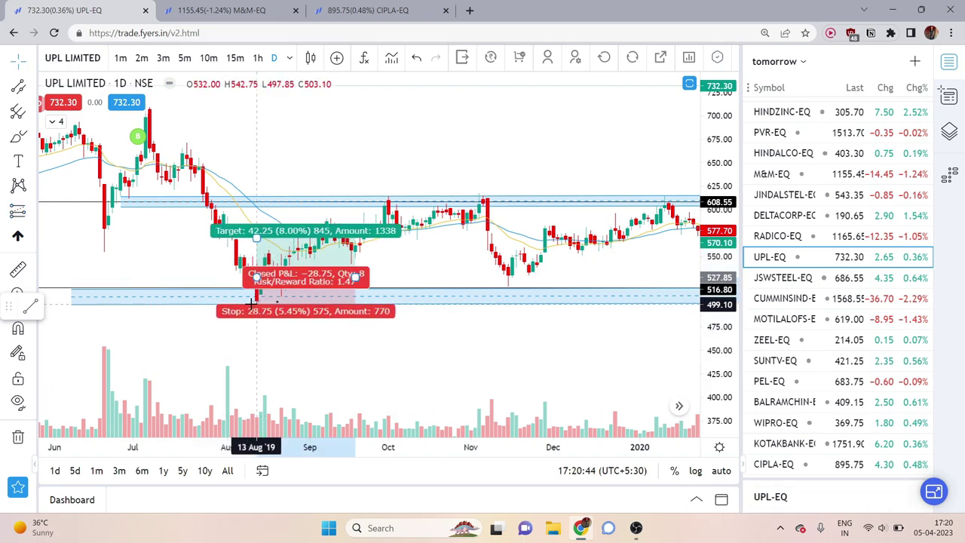
left_click(270, 333)
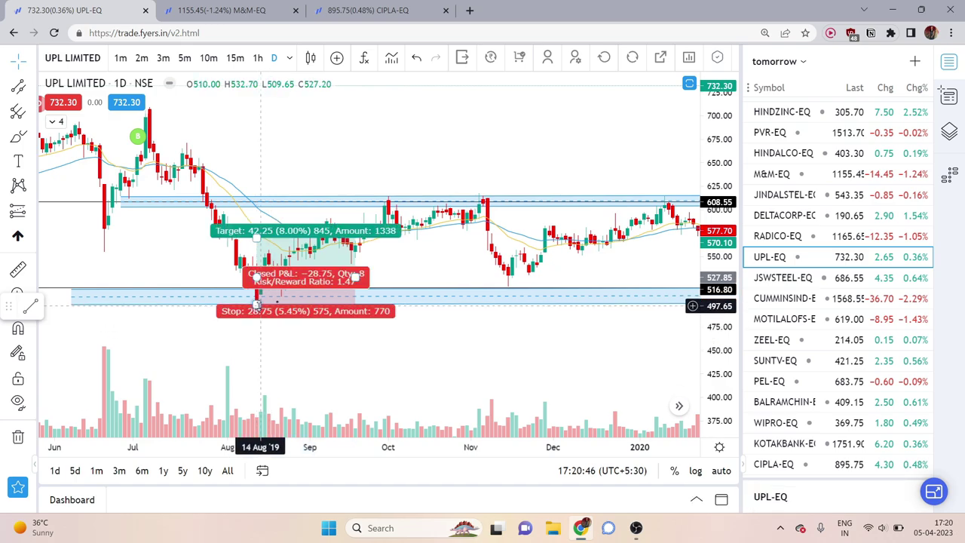
left_click(228, 377)
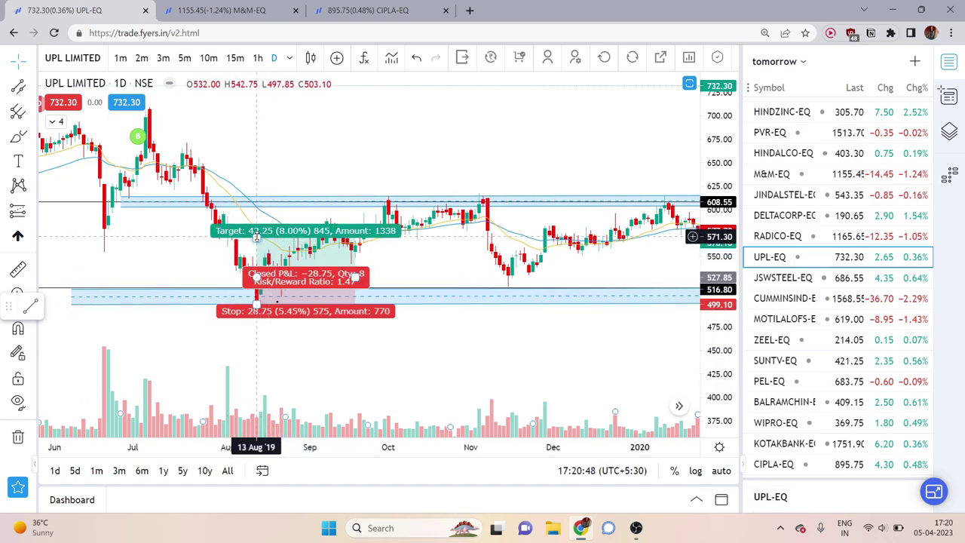
left_click_drag(256, 238, 269, 198)
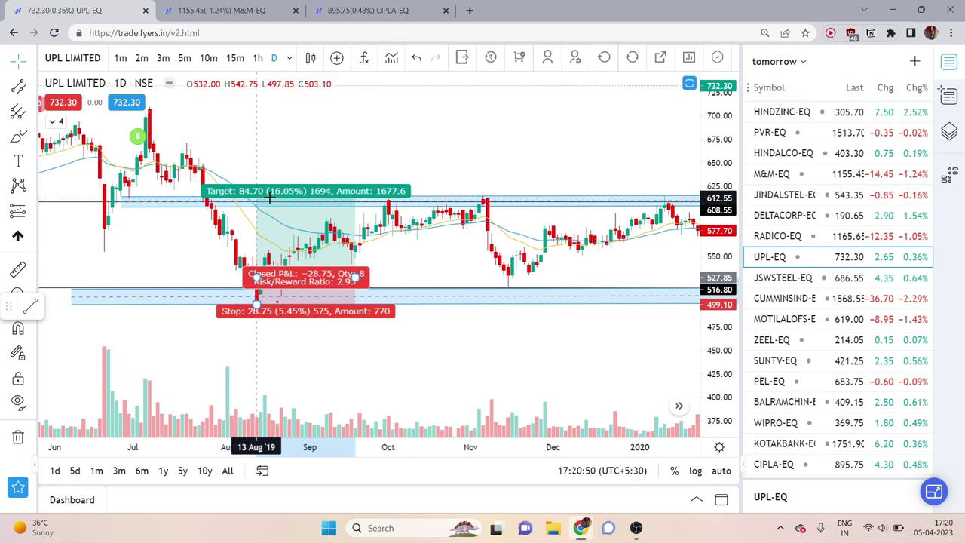
left_click(308, 336)
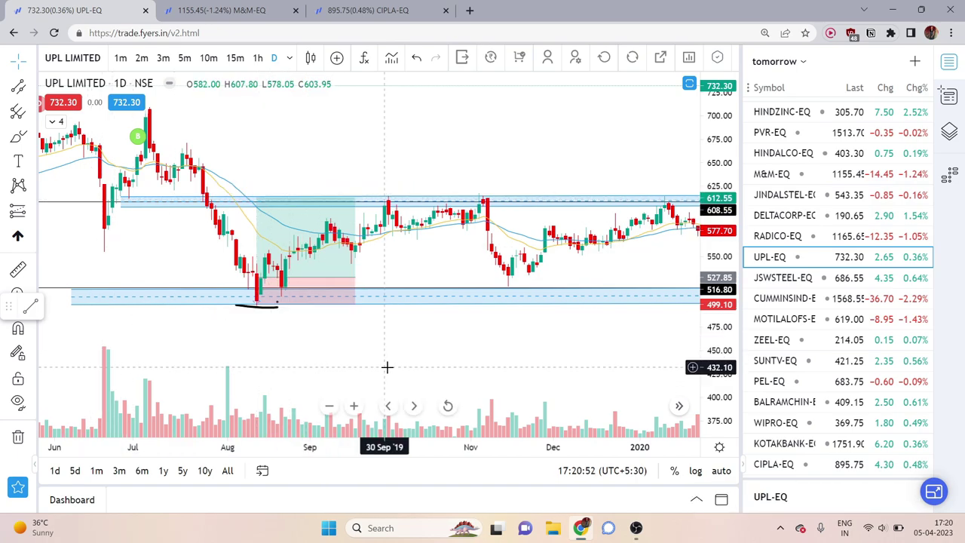
- Place a second long position at the mid-November 2019 low with its entry at about 548.50
left_click_drag(387, 368, 276, 370)
mouse_move(398, 297)
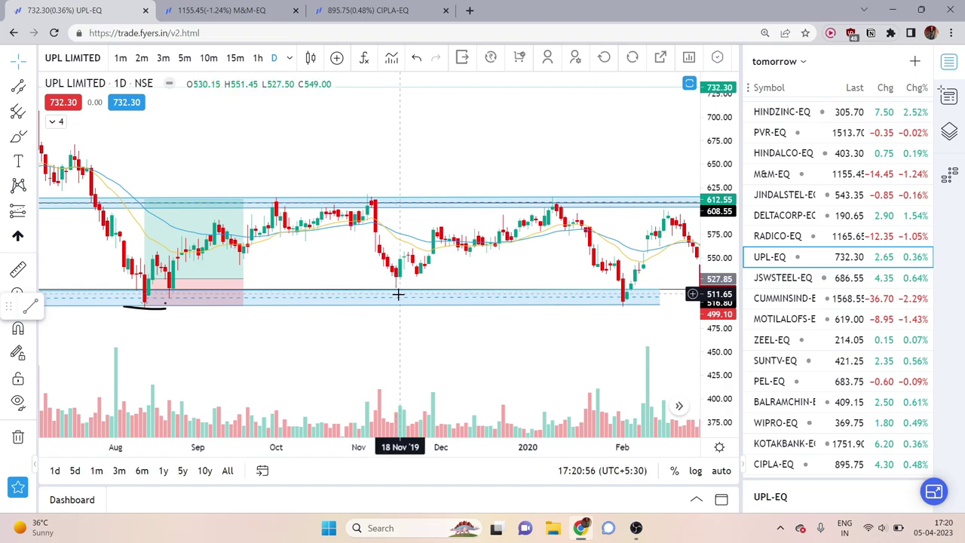
left_click(33, 214)
left_click(85, 209)
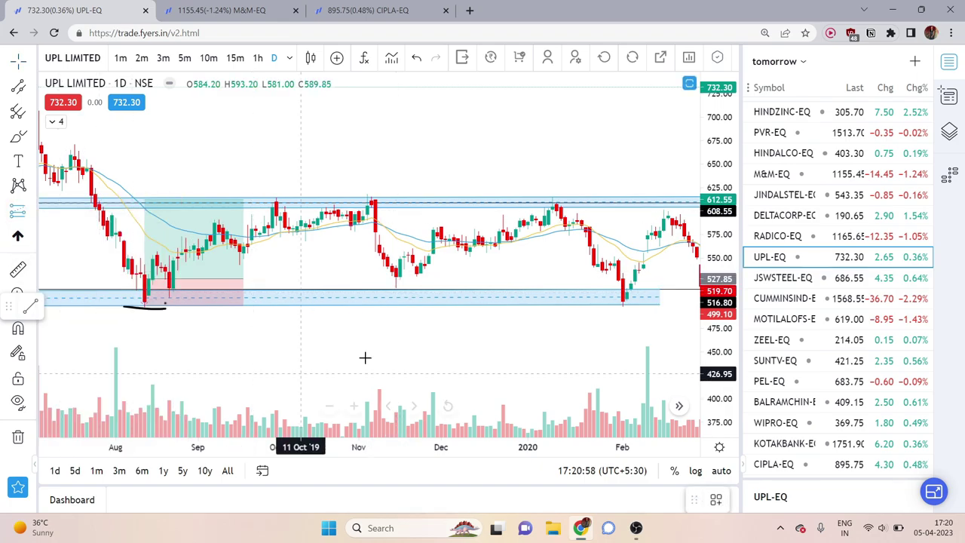
left_click(396, 257)
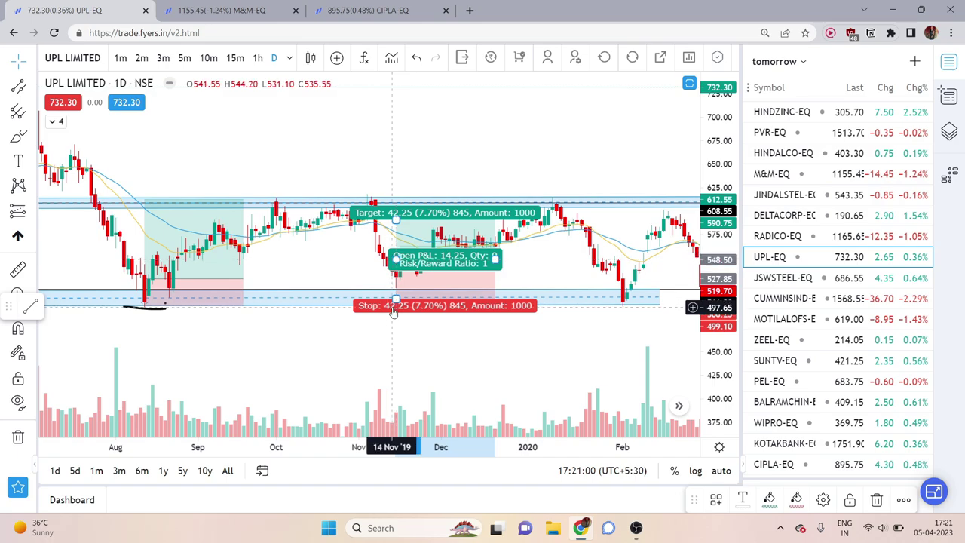
- Extend the November 2019 long position into late January 2020 and raise its target to about 606.65
left_click_drag(487, 370, 441, 345)
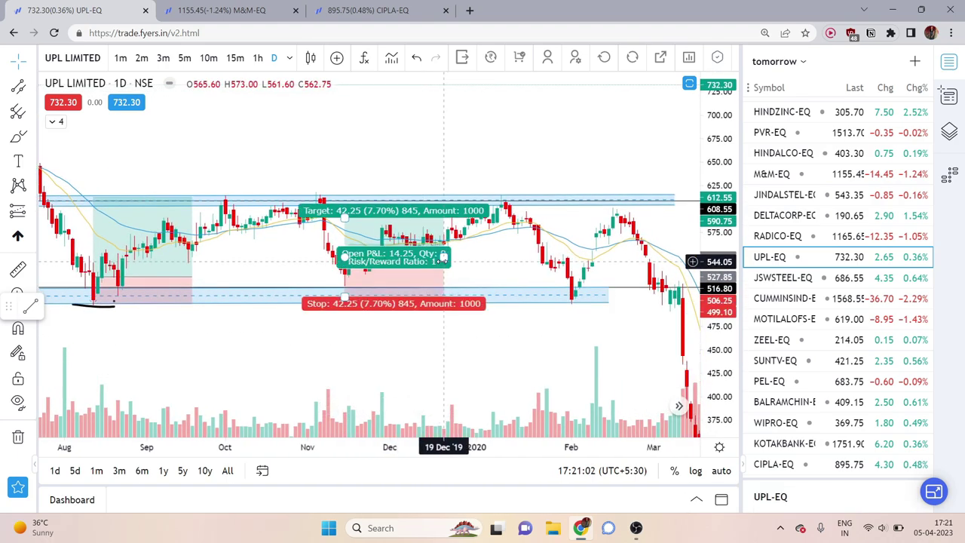
left_click_drag(443, 257, 546, 257)
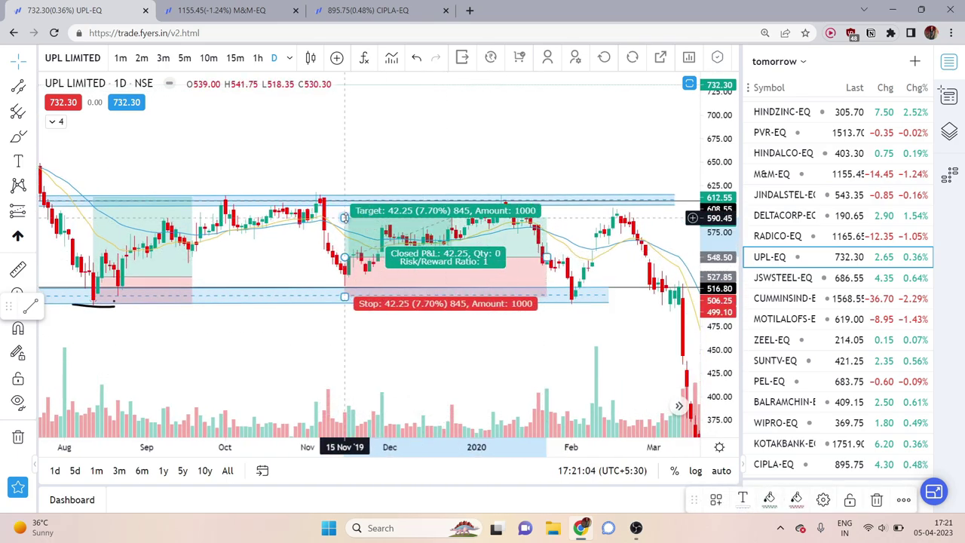
left_click_drag(344, 217, 344, 201)
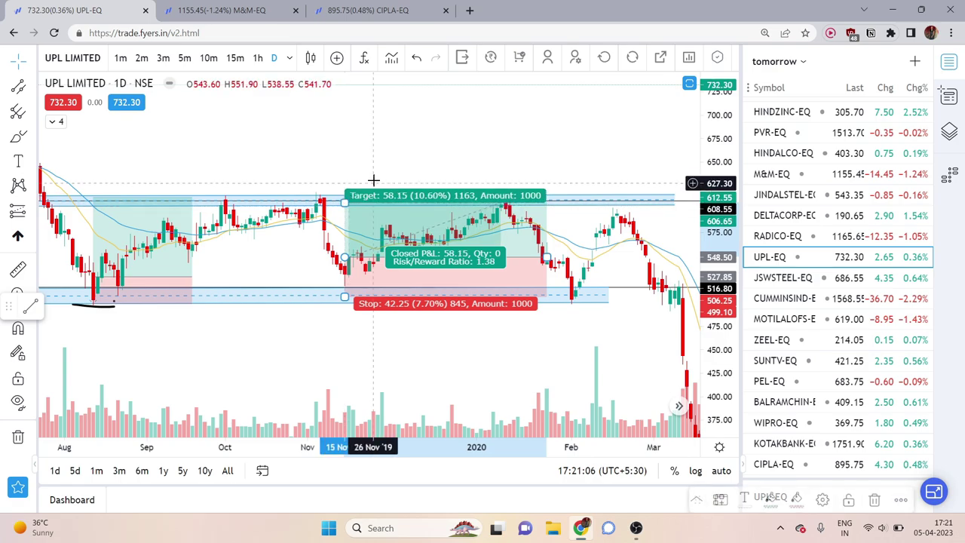
- Add a third long position at the early February 2020 low with entry about 515.35, stop about 499.85 and target about 598.55
left_click_drag(487, 372, 302, 392)
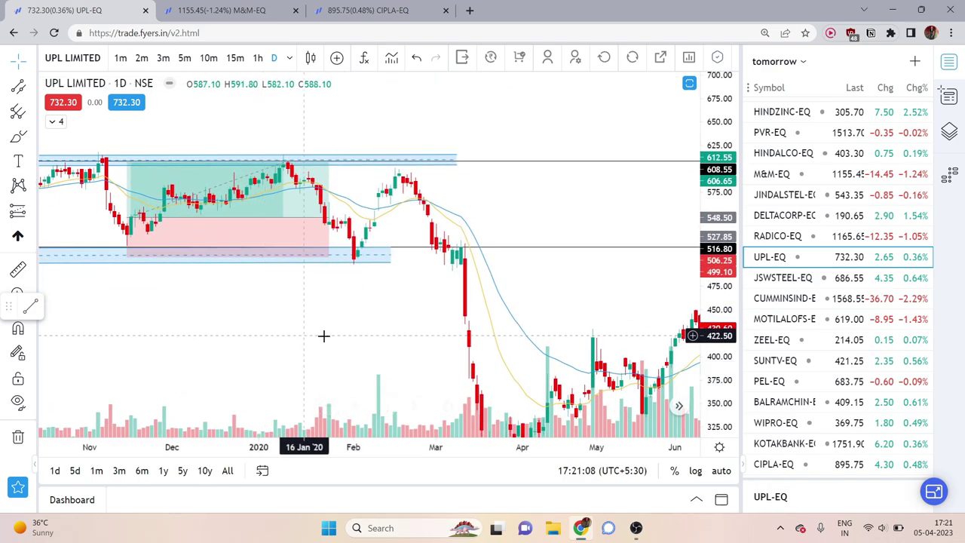
left_click(33, 212)
left_click(65, 212)
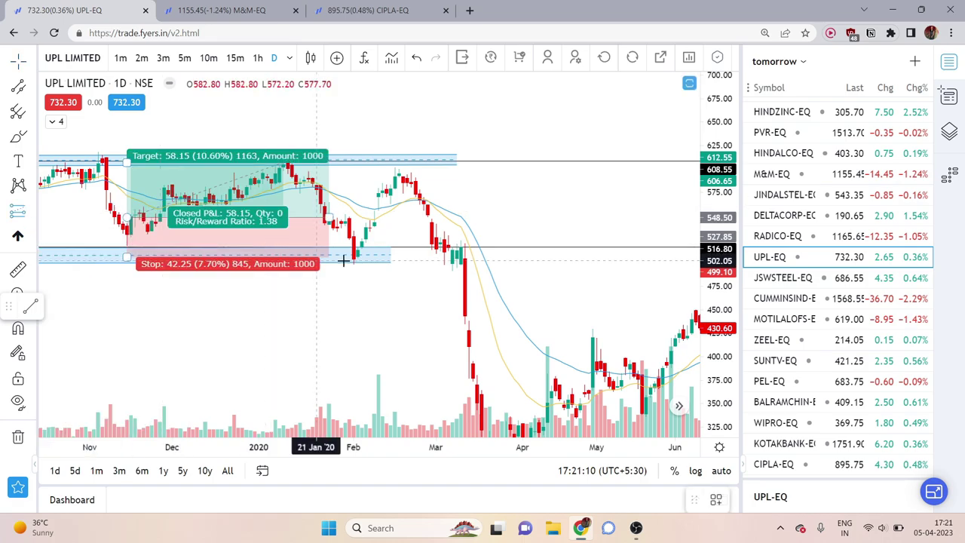
left_click(354, 258)
scroll(263, 249, "up", 2)
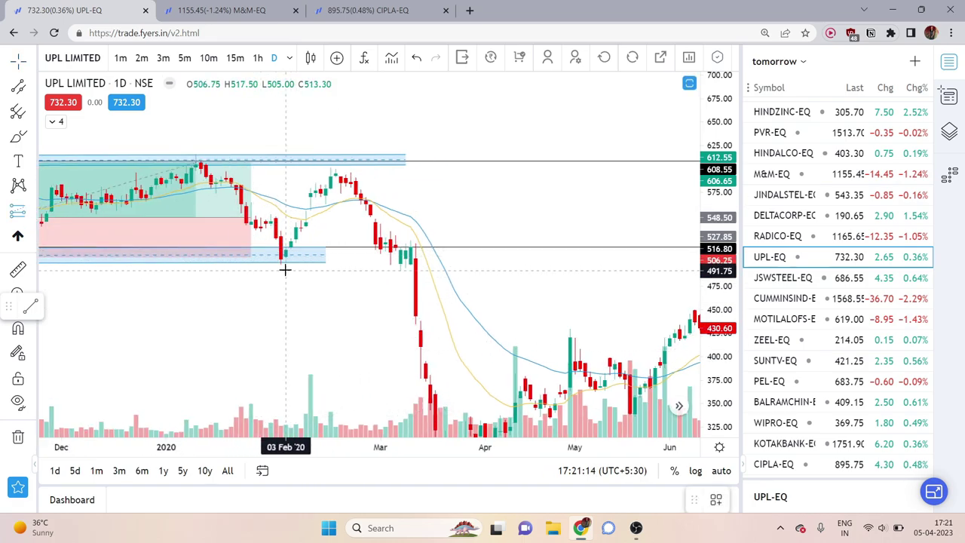
mouse_move(281, 249)
left_mouse_down()
mouse_move(276, 317)
mouse_move(280, 260)
left_mouse_up()
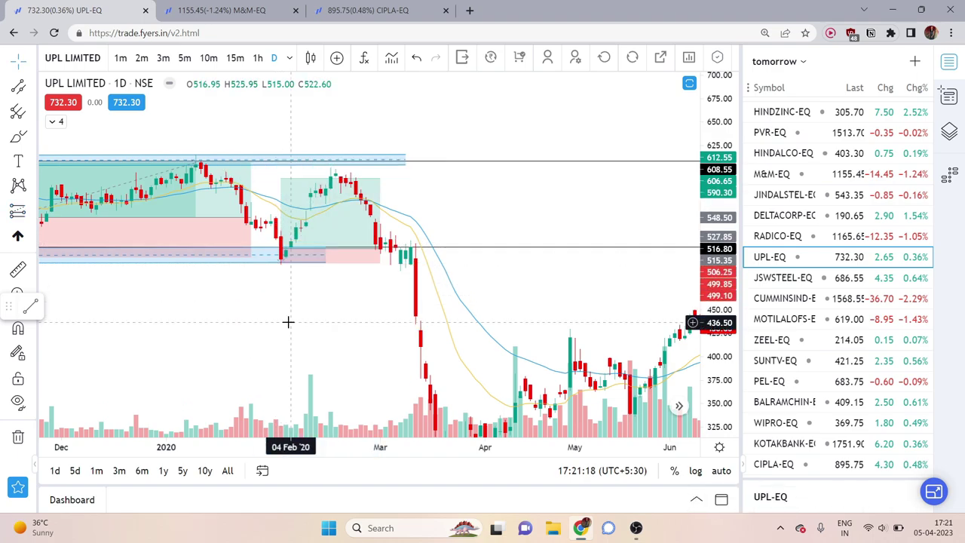
left_click_drag(280, 178, 281, 170)
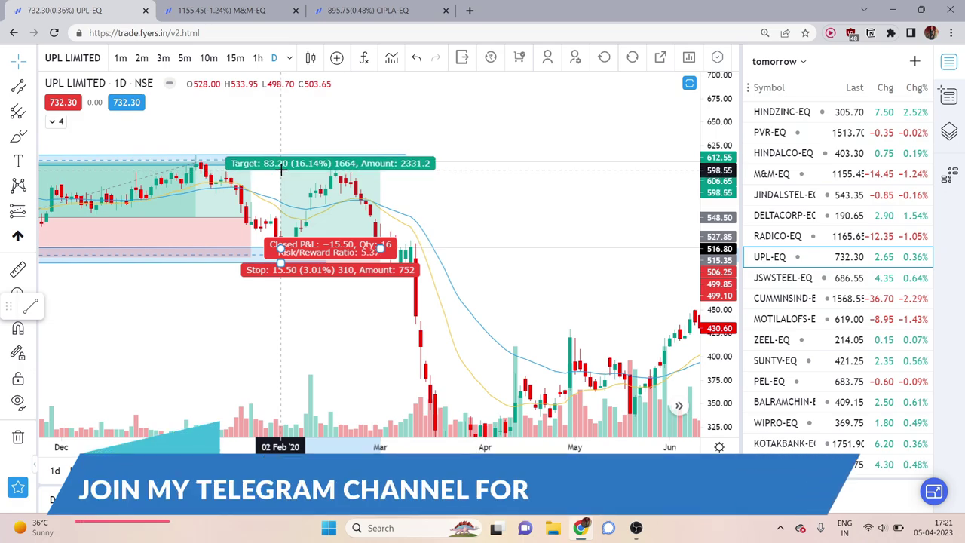
scroll(460, 219, "down", 6)
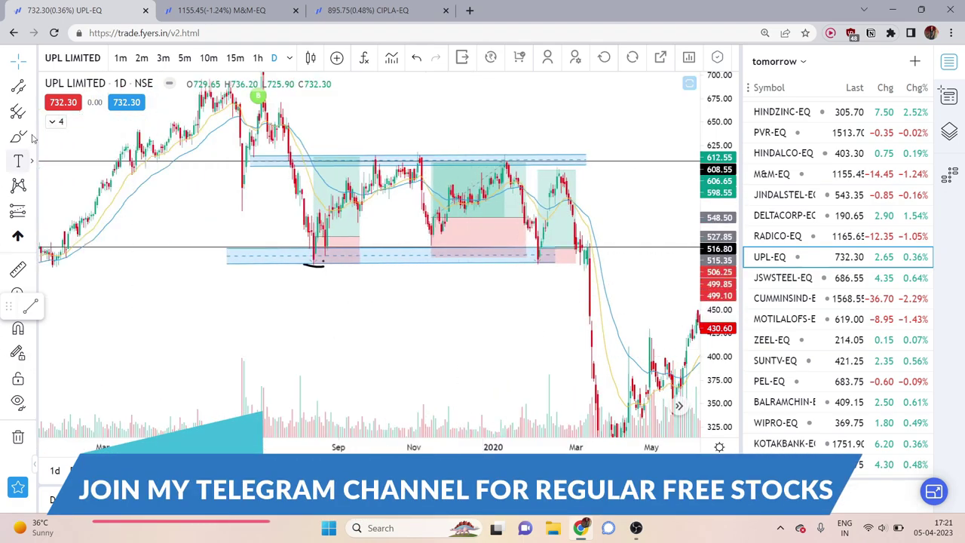
scroll(507, 283, "down", 4)
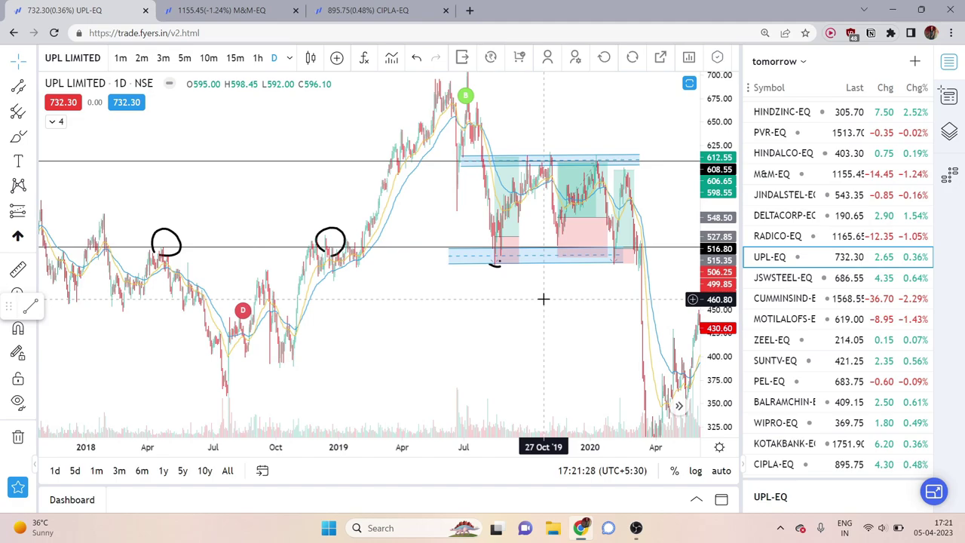
scroll(543, 299, "up", 4)
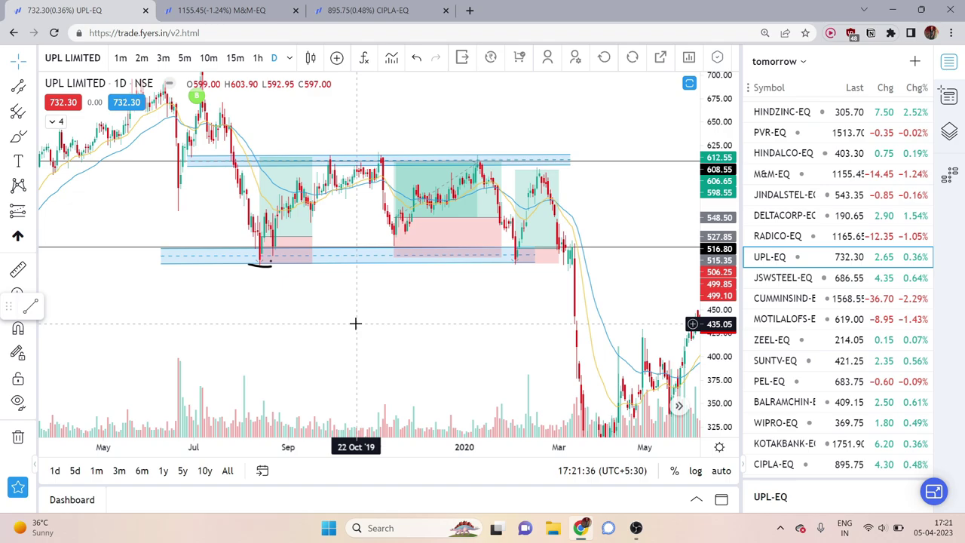
left_click_drag(355, 323, 442, 280)
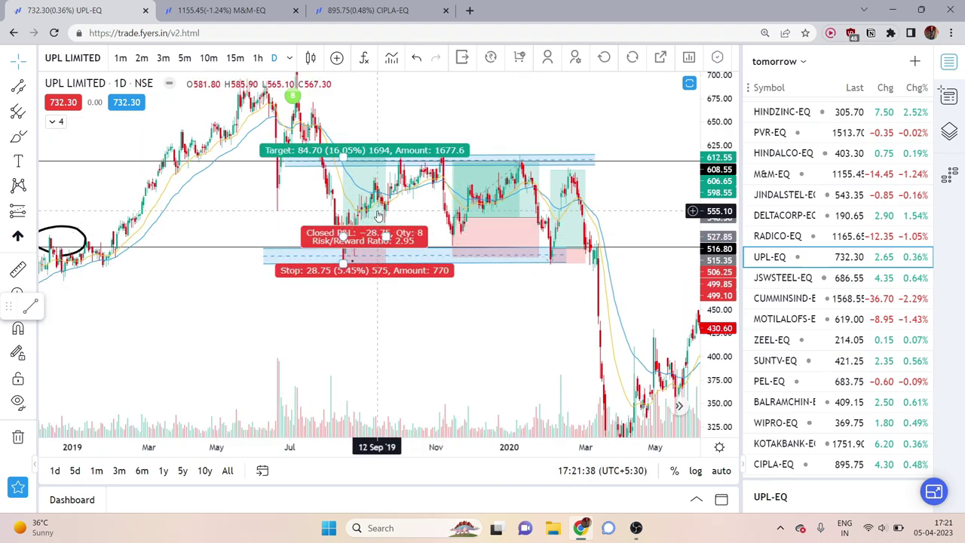
left_click_drag(380, 217, 459, 221)
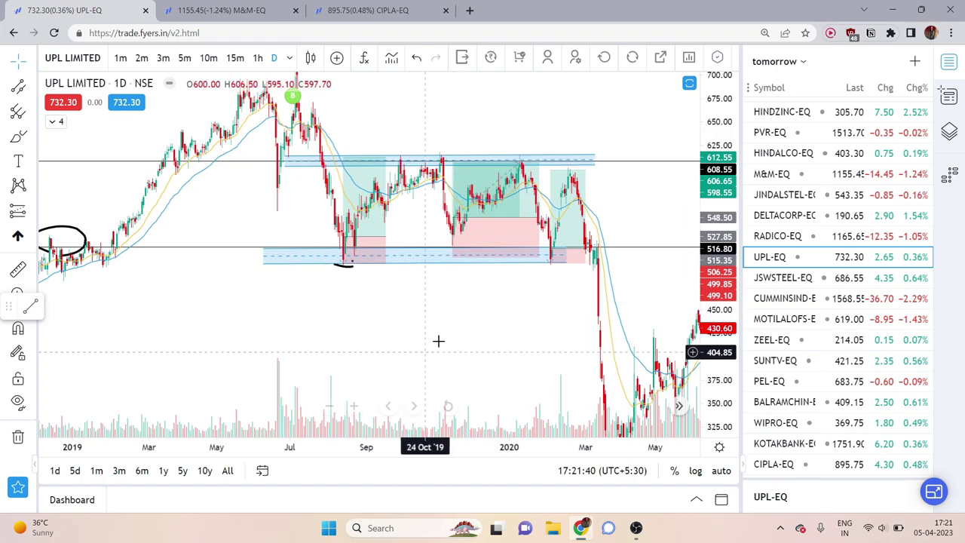
left_click_drag(430, 337, 327, 314)
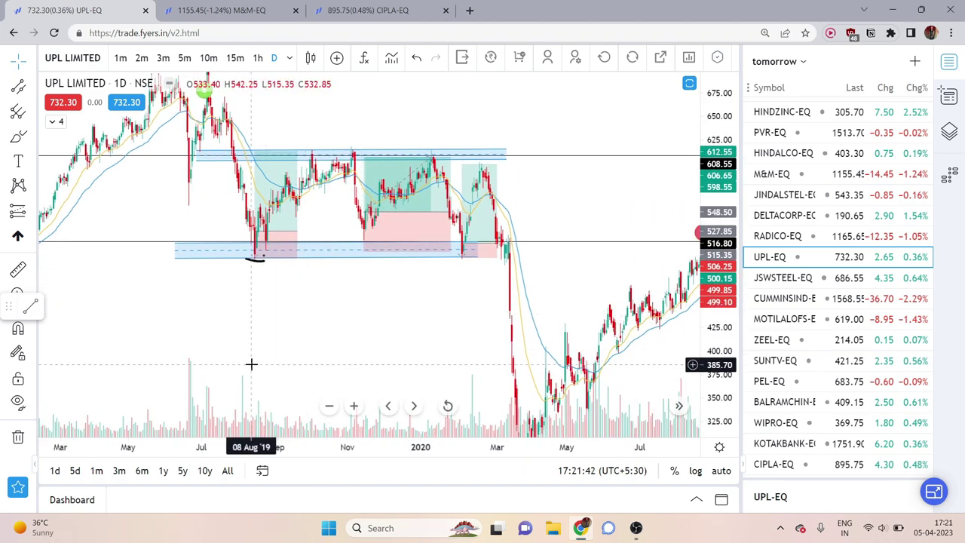
left_click_drag(427, 346, 343, 314)
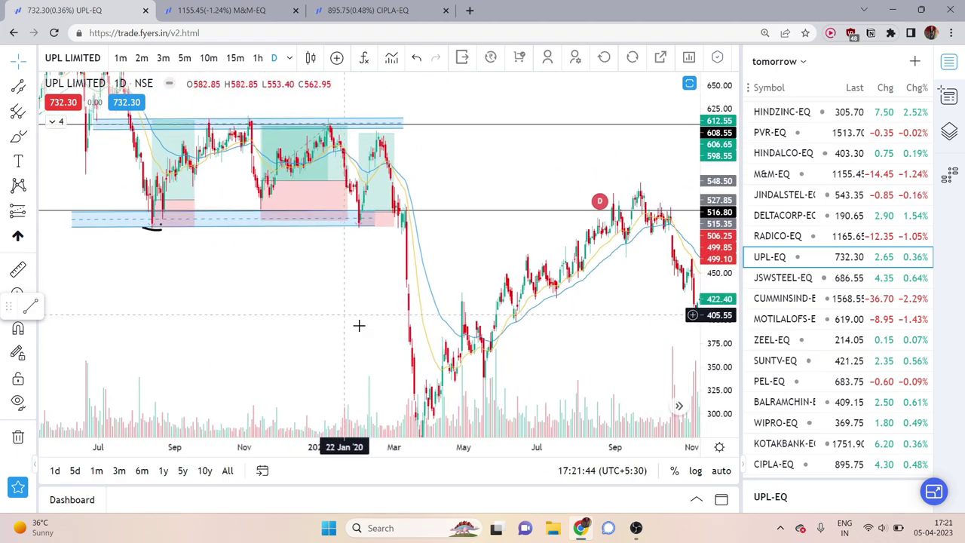
scroll(384, 340, "down", 5)
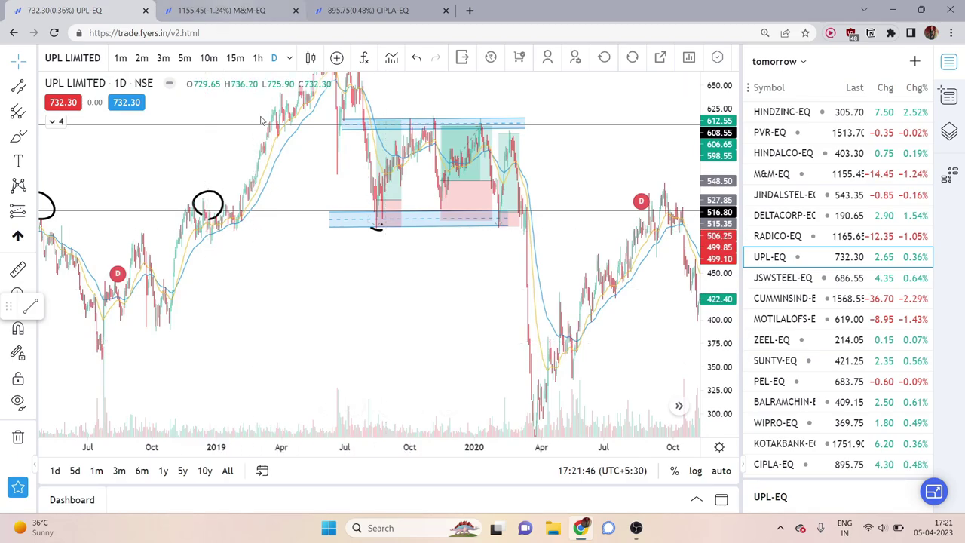
scroll(401, 309, "down", 2)
- Switch to the Mahindra & Mahindra daily chart and maximize its price pane over the Stochastic RSI pane
left_click(264, 6)
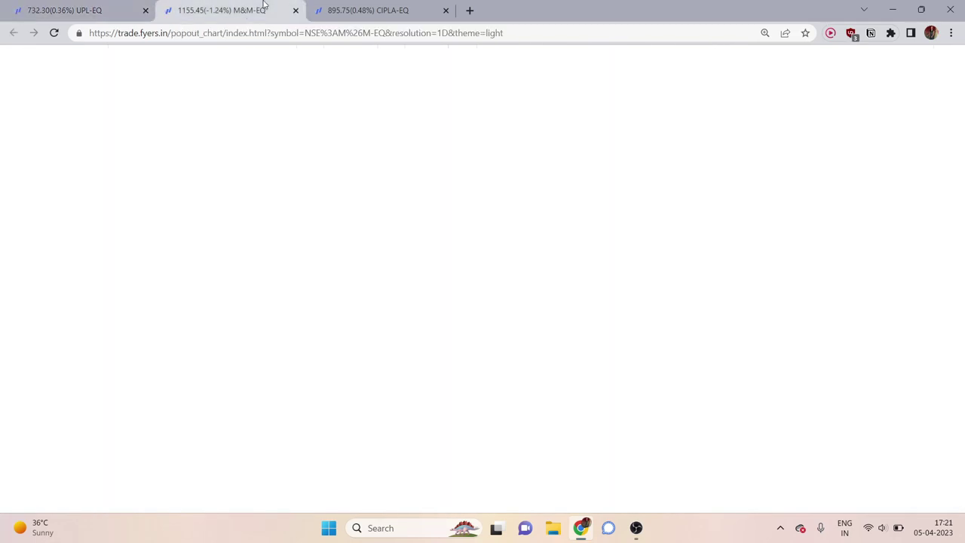
scroll(453, 264, "down", 3)
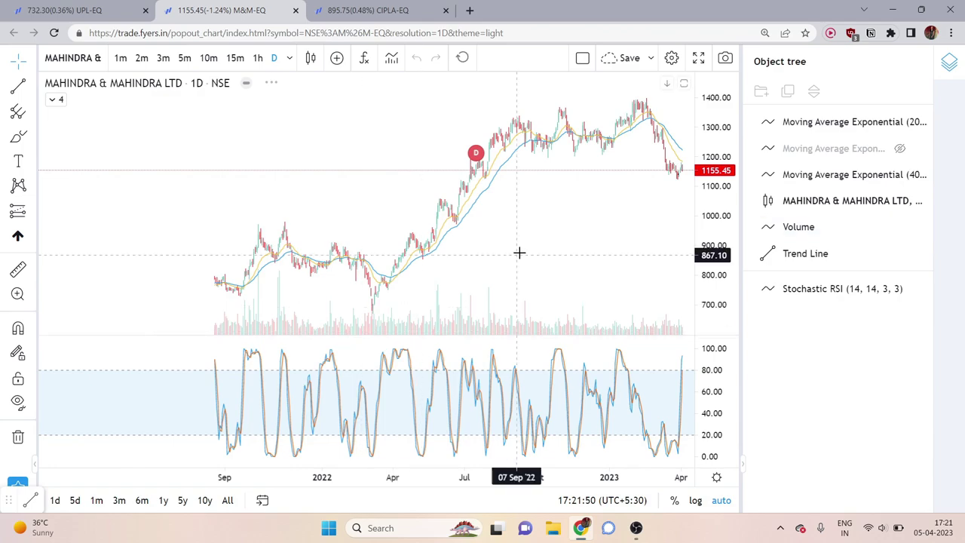
scroll(519, 252, "down", 1)
double_click(512, 226)
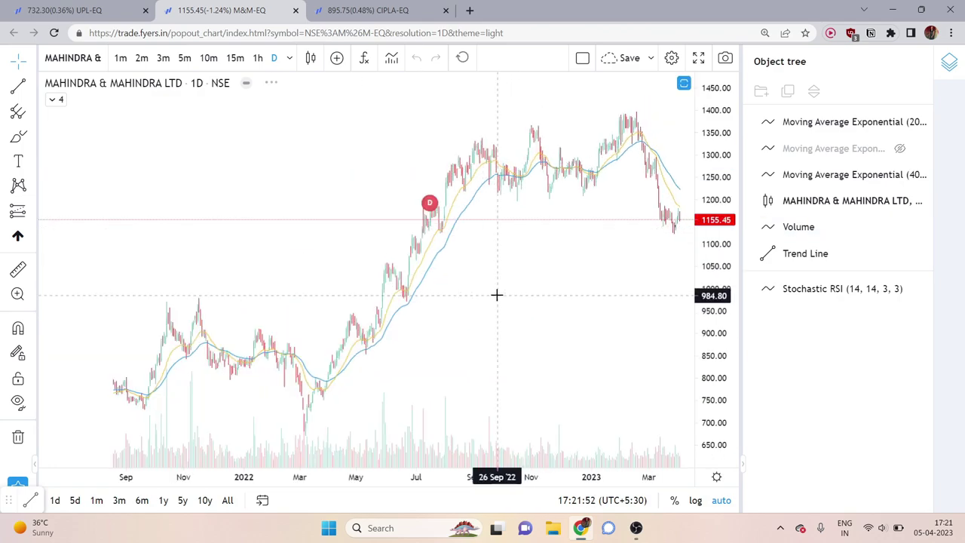
- Examine the Mahindra & Mahindra price history from 2020 through 2022 for a repeatedly tested support area
scroll(497, 296, "up", 2)
scroll(250, 337, "down", 3)
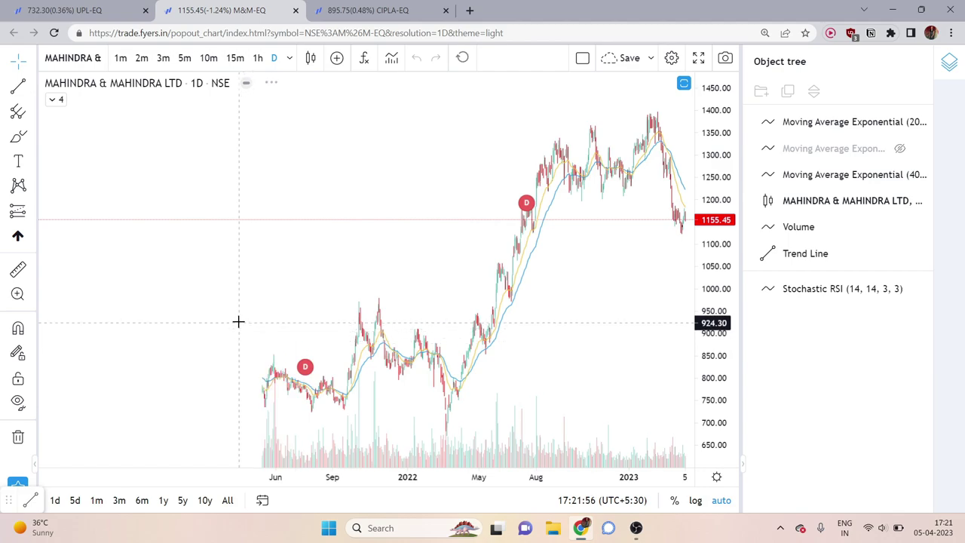
scroll(184, 261, "down", 1)
scroll(263, 319, "up", 2)
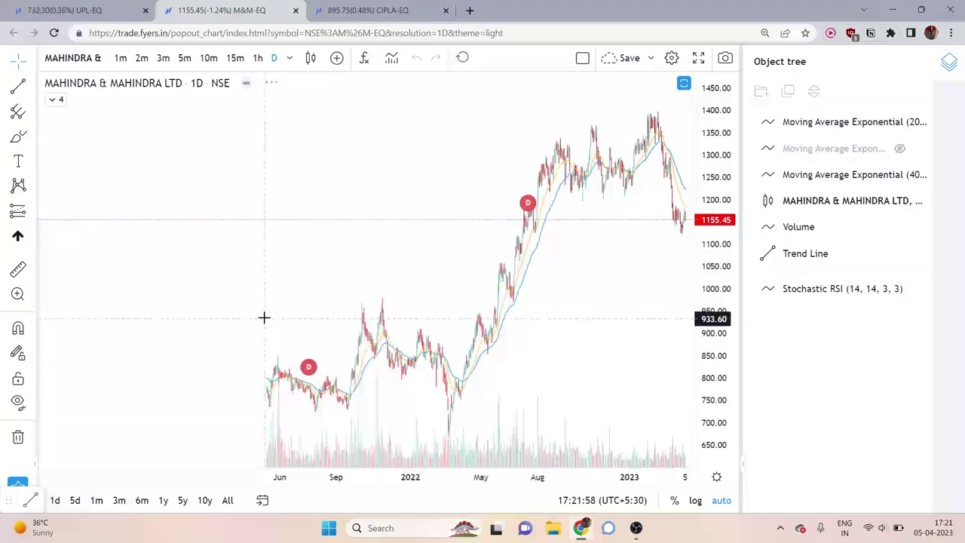
left_click_drag(252, 247, 543, 284)
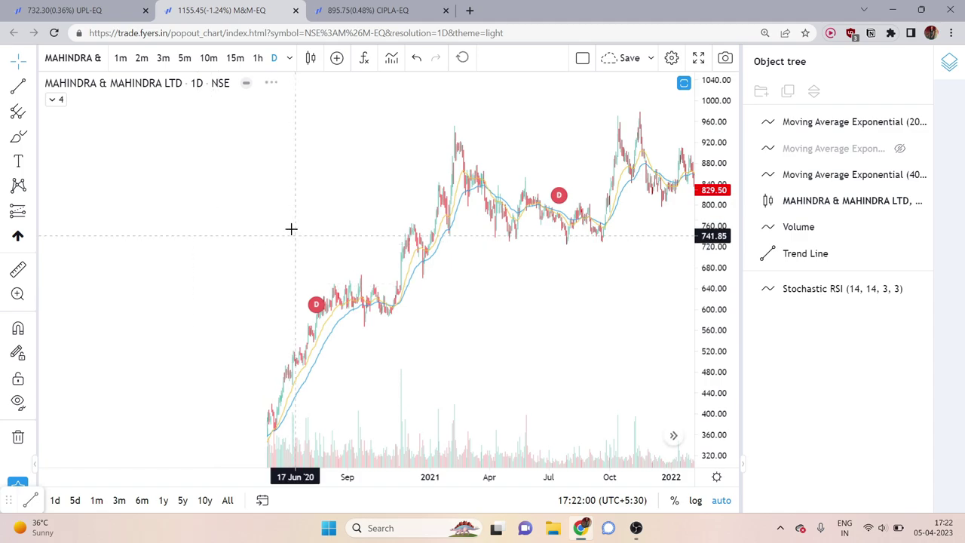
scroll(219, 271, "up", 5)
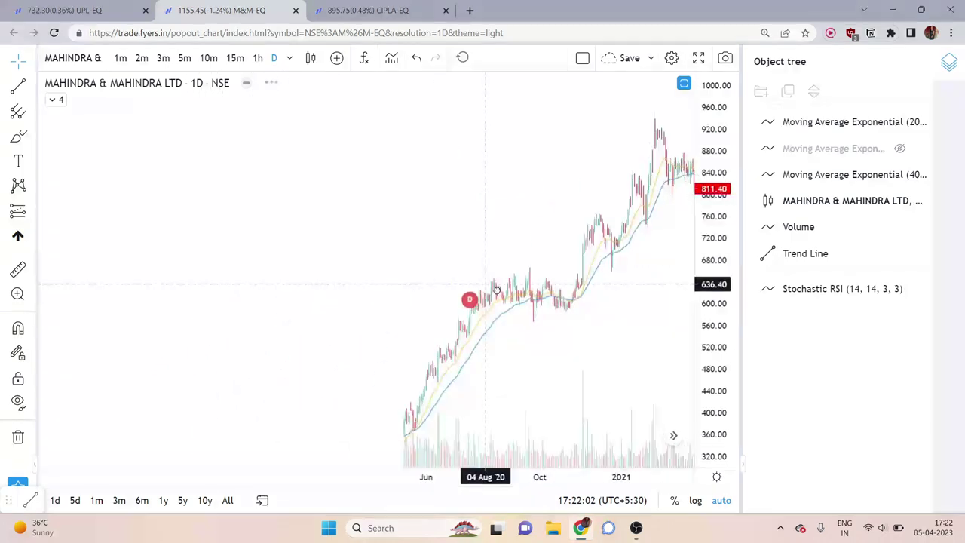
scroll(366, 247, "up", 2)
scroll(459, 299, "down", 12)
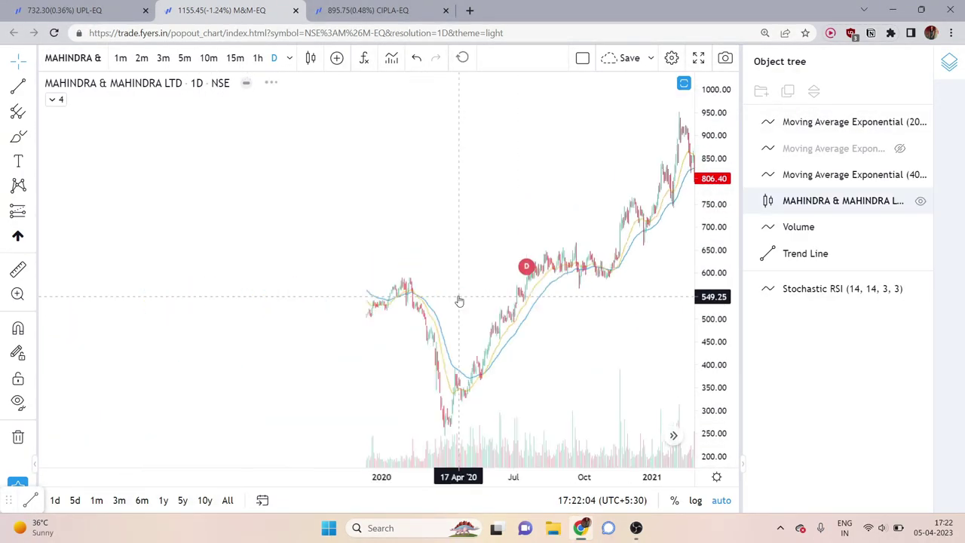
scroll(497, 320, "up", 7)
left_click_drag(529, 324, 354, 317)
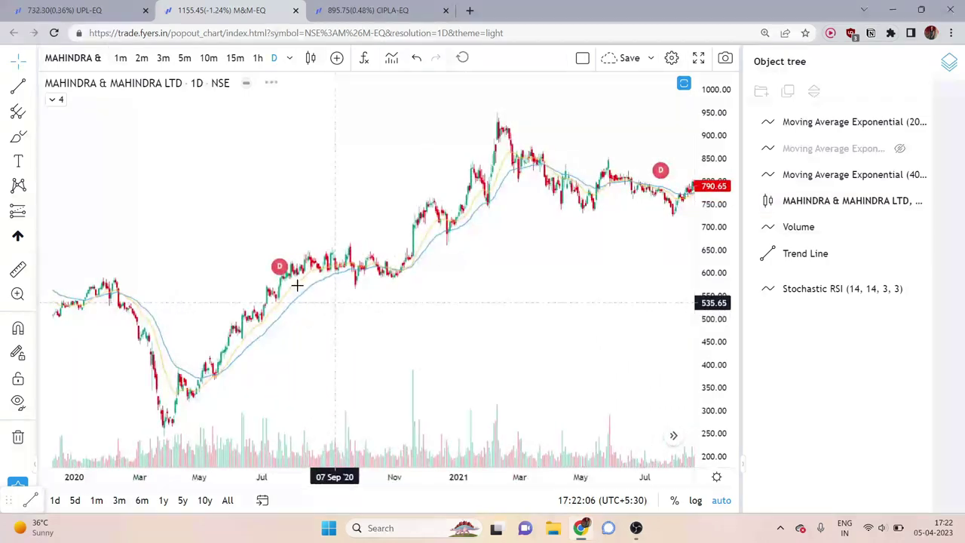
- Draw a horizontal parallel channel as a support zone between about 750 and 725, from mid-December 2020 to about early November 2021
left_click(33, 87)
left_click(97, 168)
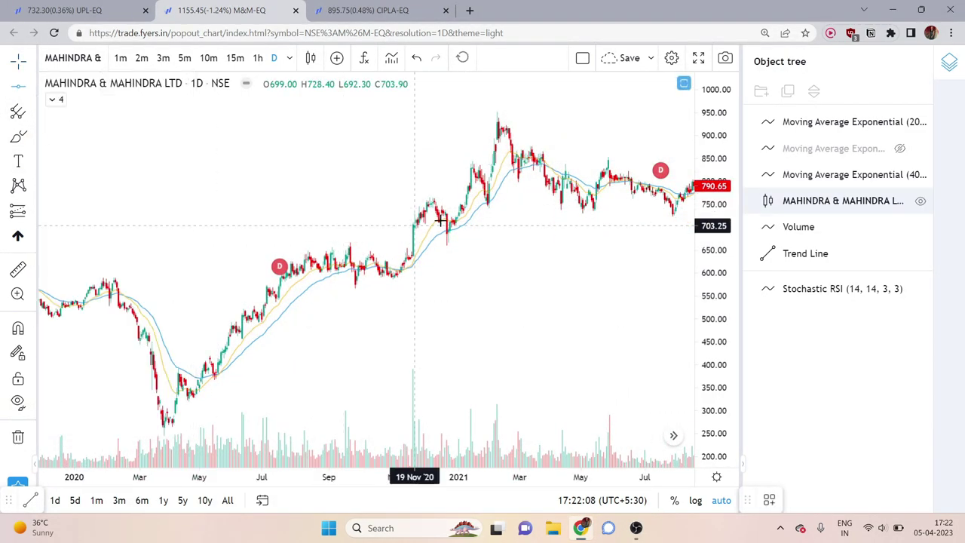
scroll(463, 200, "up", 1)
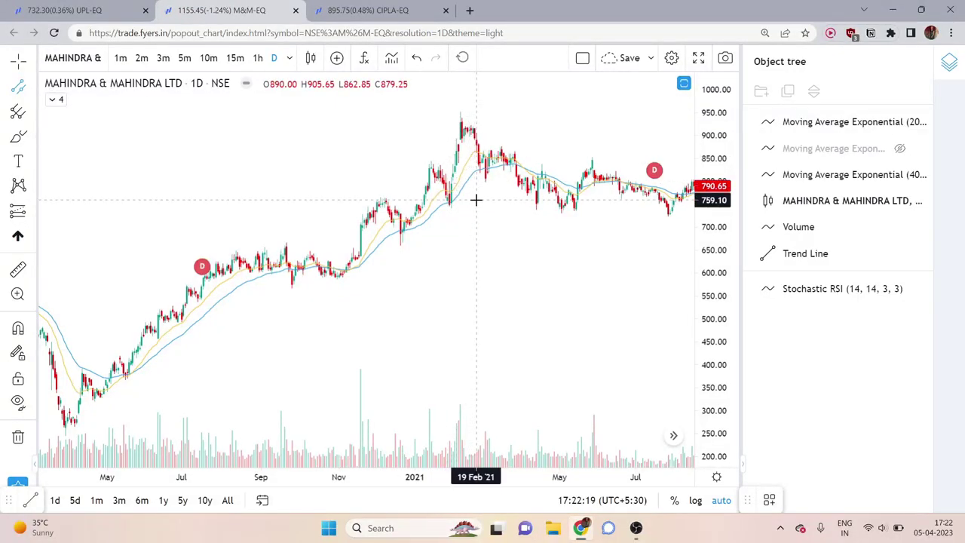
scroll(360, 211, "down", 3)
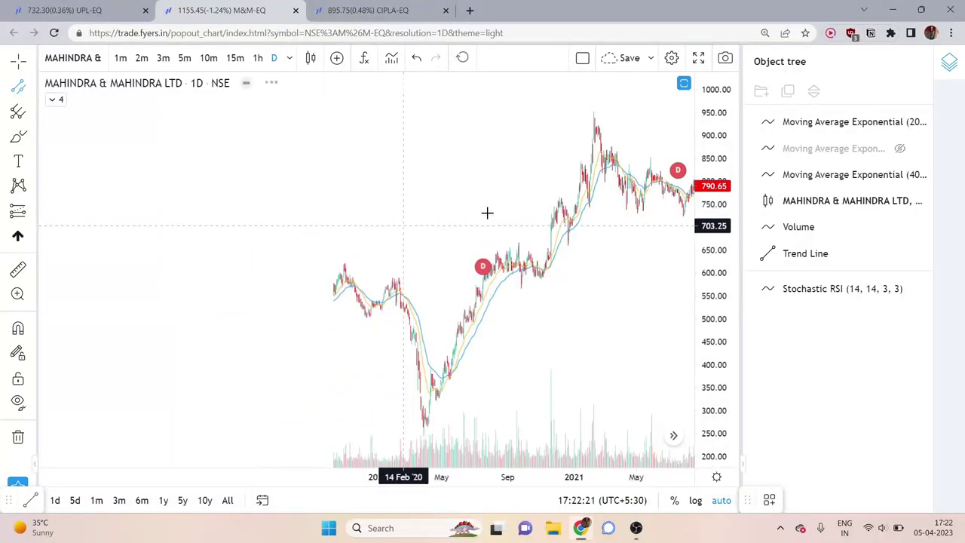
scroll(483, 203, "up", 3)
left_click(466, 204)
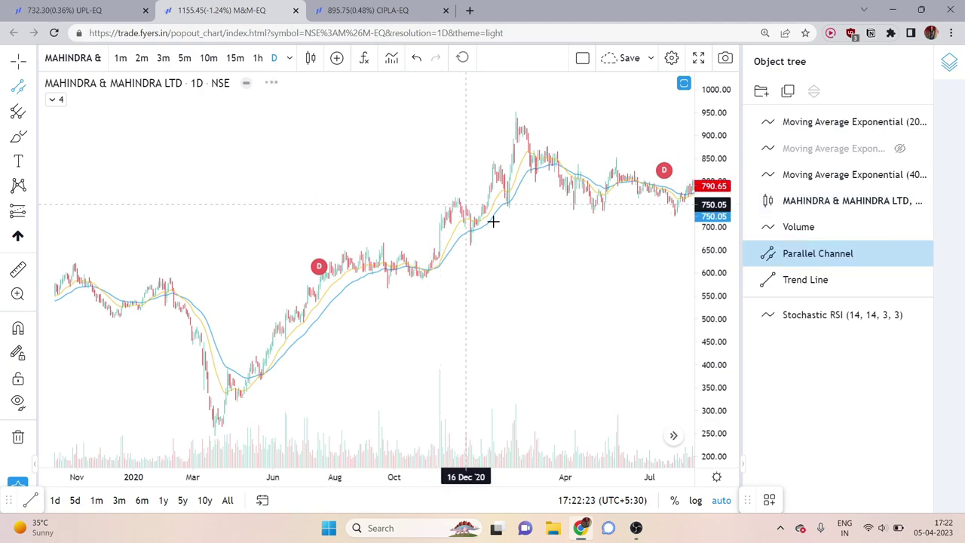
left_click(684, 207)
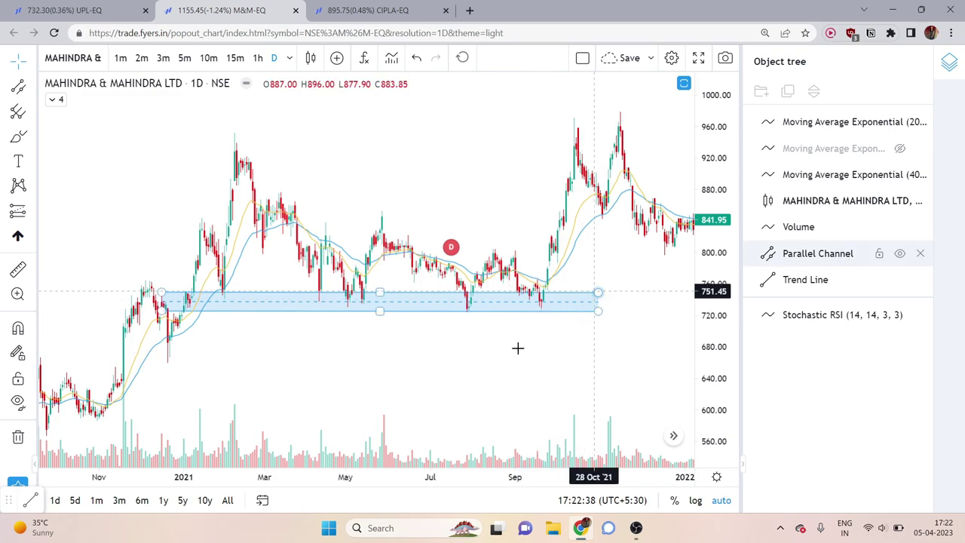
- Circle the five support-zone touches with the Brush: late January, mid-April, mid-May, late July and September 2021
left_click_drag(315, 380, 372, 338)
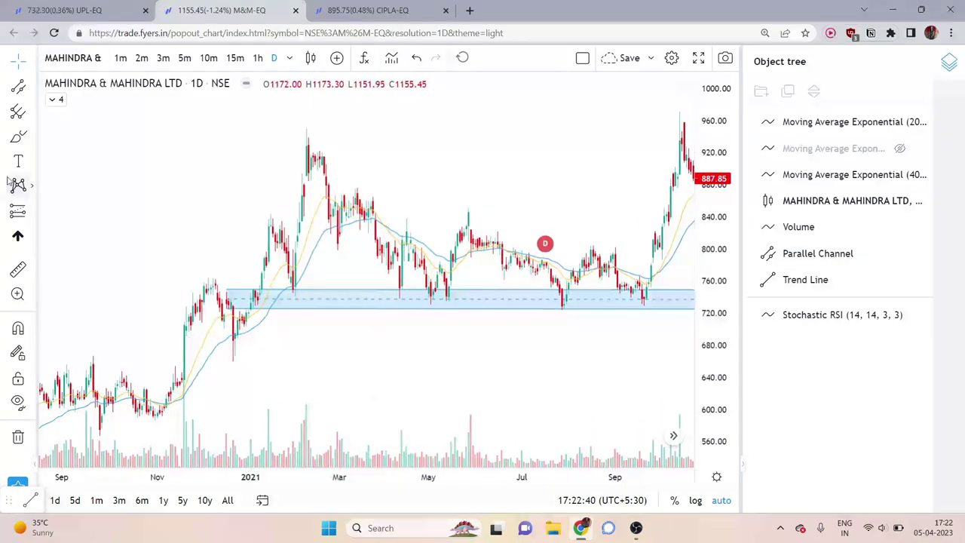
mouse_move(295, 304)
left_mouse_down()
mouse_move(282, 295)
mouse_move(307, 289)
left_mouse_up()
mouse_move(397, 303)
left_mouse_down()
mouse_move(444, 280)
mouse_move(444, 305)
left_mouse_up()
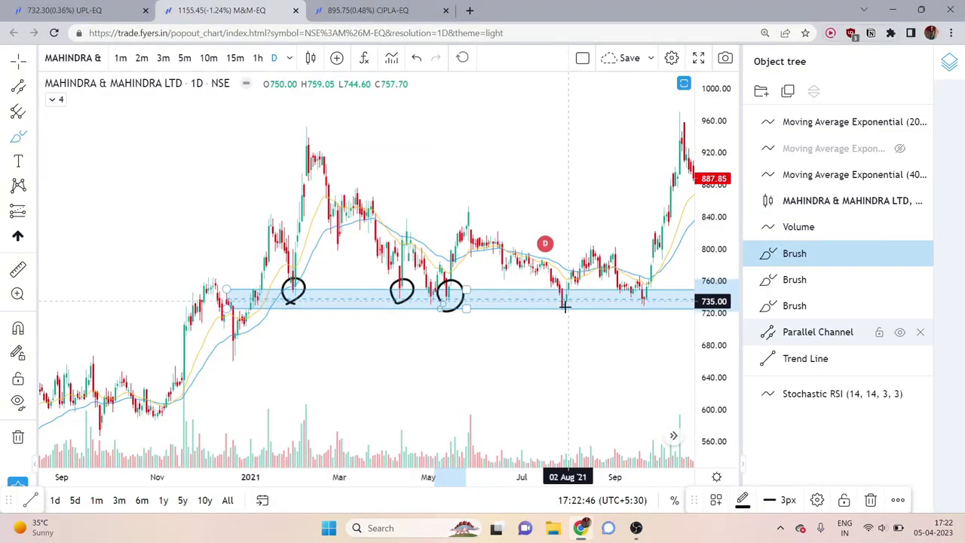
left_click_drag(567, 283, 567, 310)
mouse_move(640, 301)
left_mouse_down()
mouse_move(653, 284)
mouse_move(641, 309)
left_mouse_up()
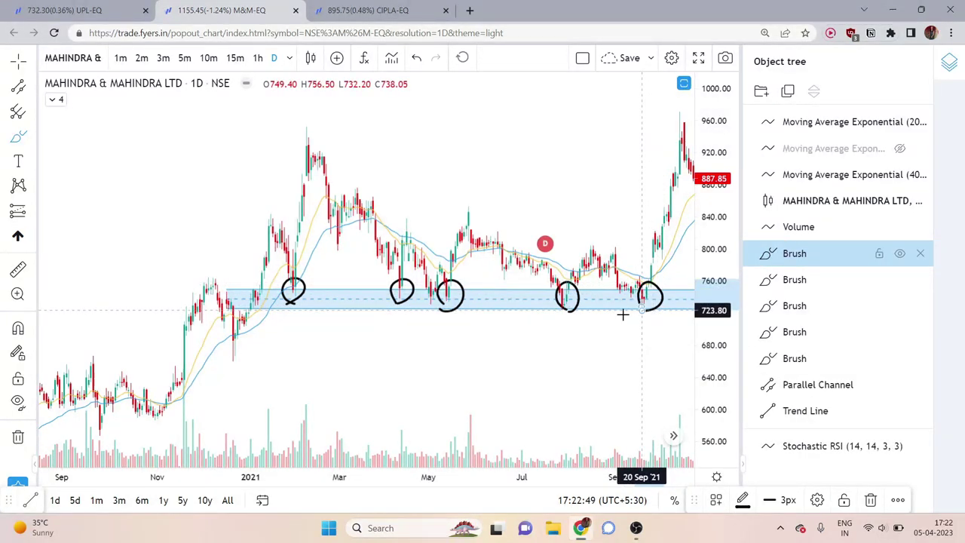
- Add a long position at the late January 2021 touch with entry about 791.95, stop about 729.75 and target about 952.00
left_click(31, 212)
left_click(65, 210)
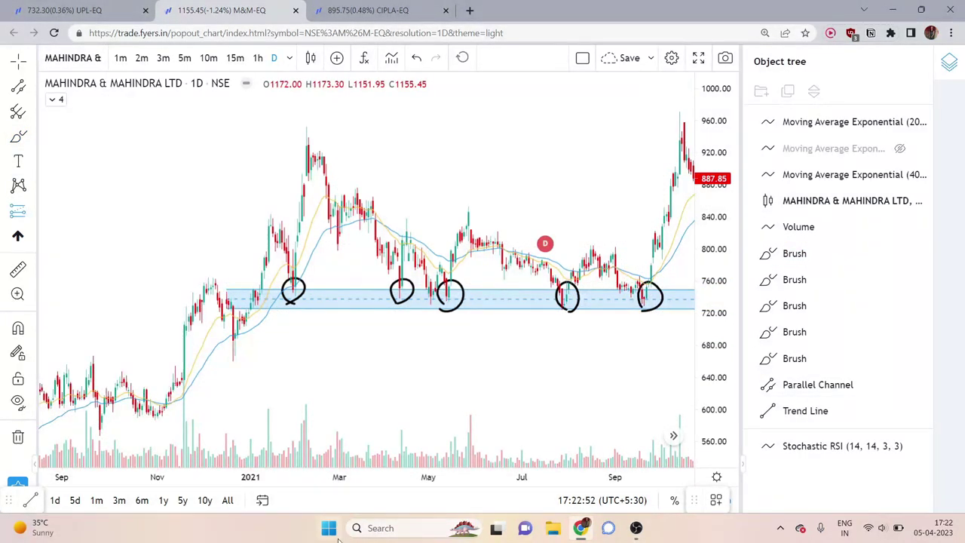
scroll(173, 367, "up", 3)
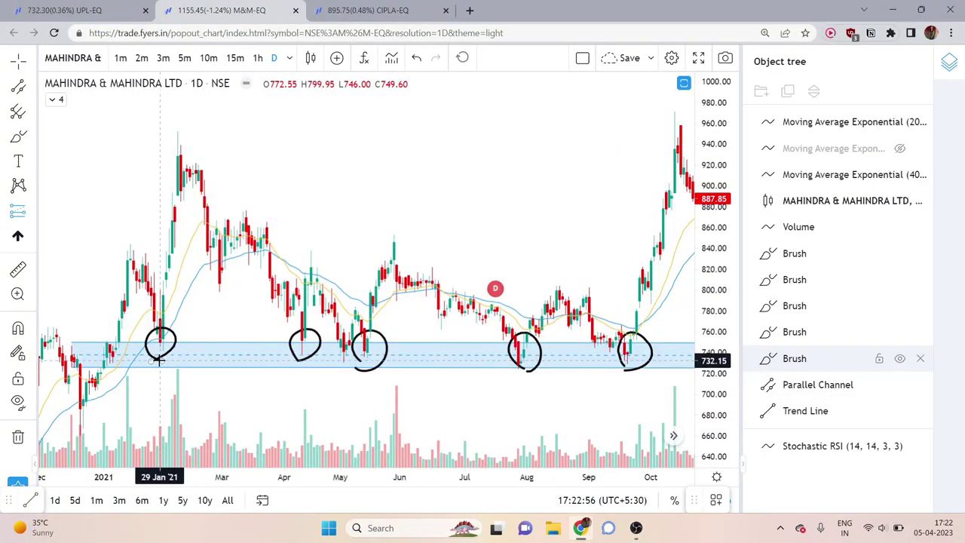
left_click(155, 298)
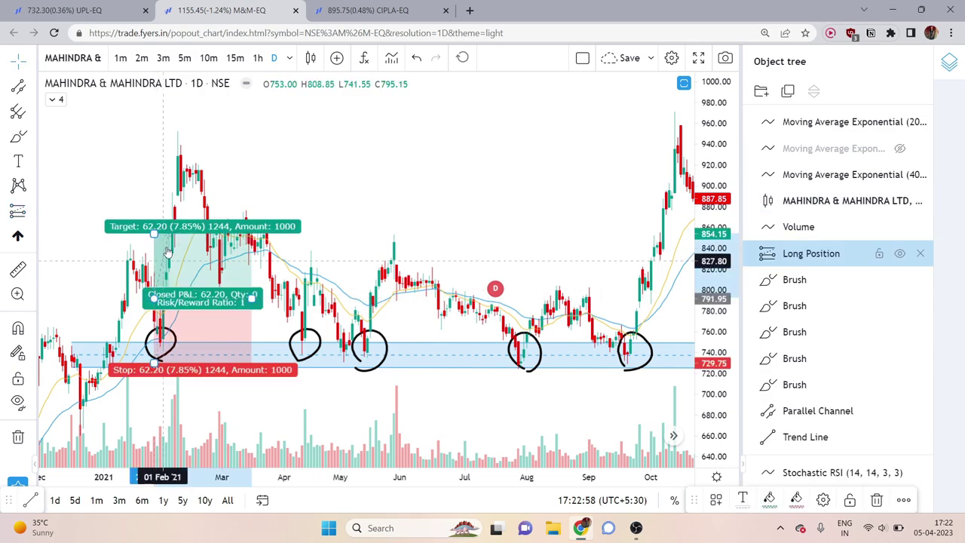
left_click_drag(153, 234, 154, 131)
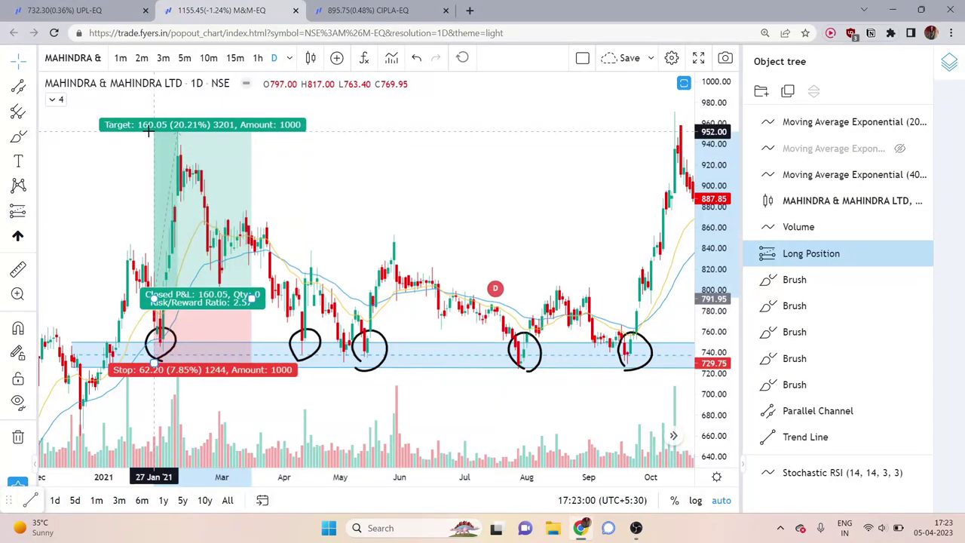
left_click(110, 167)
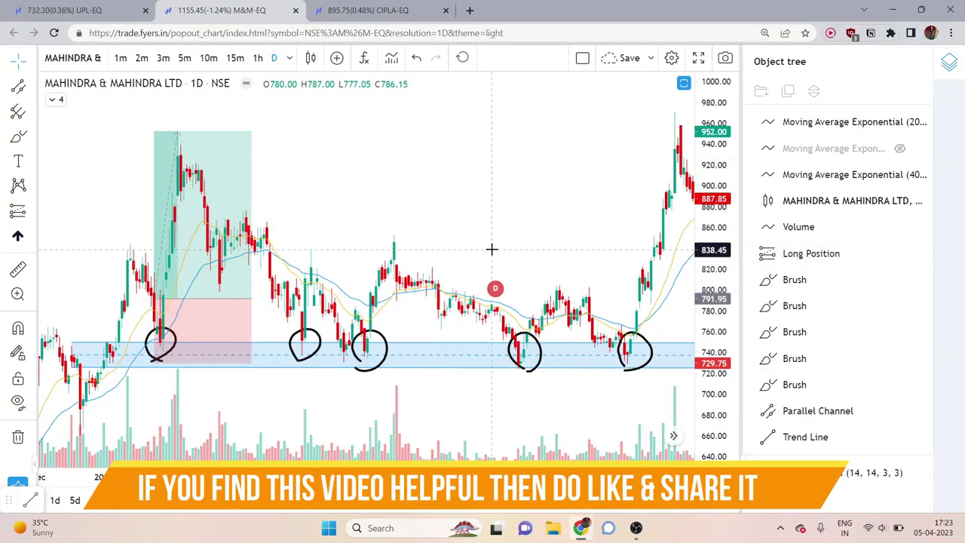
- Try a long position at the April 2021 touch with entry about 809.85 and stop about 725.50, and delete it
left_click(33, 210)
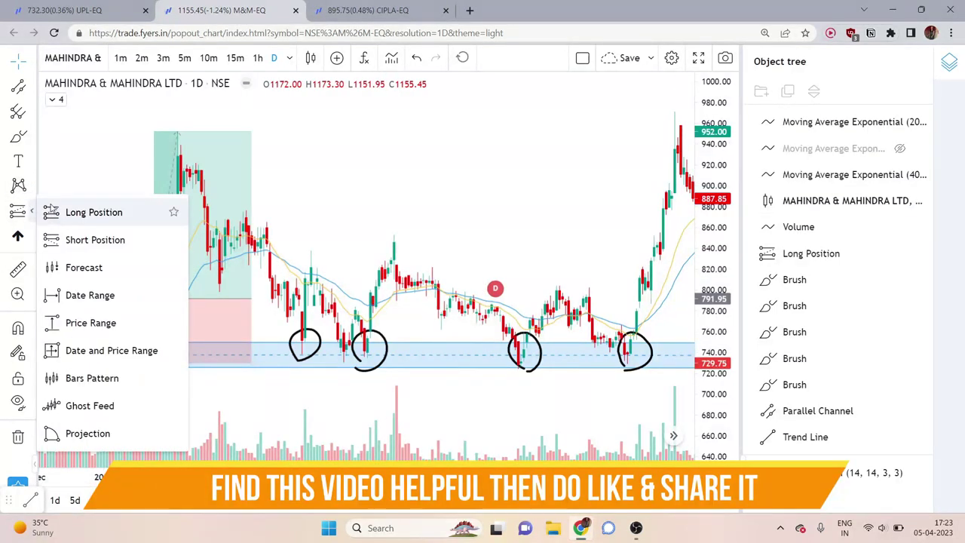
left_click(55, 212)
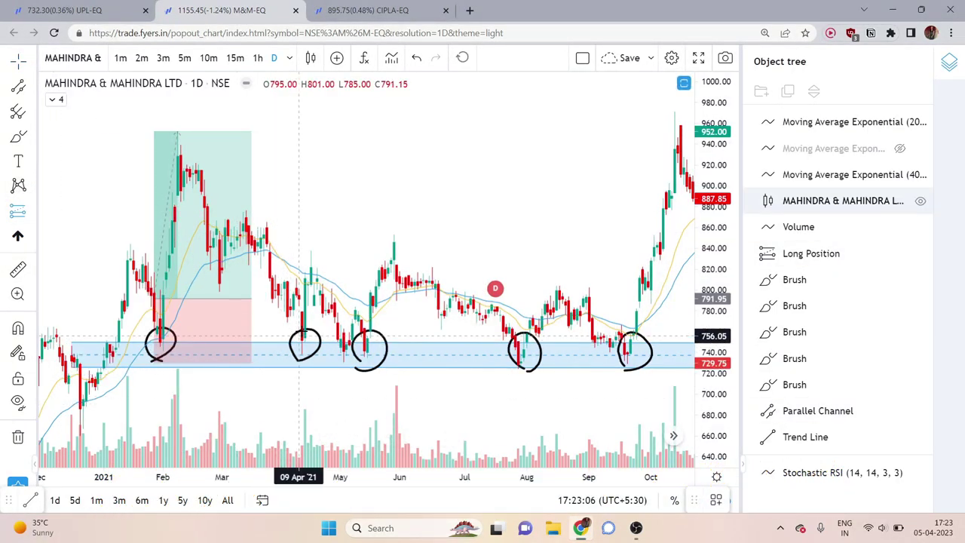
left_click(298, 279)
left_click_drag(296, 353, 322, 367)
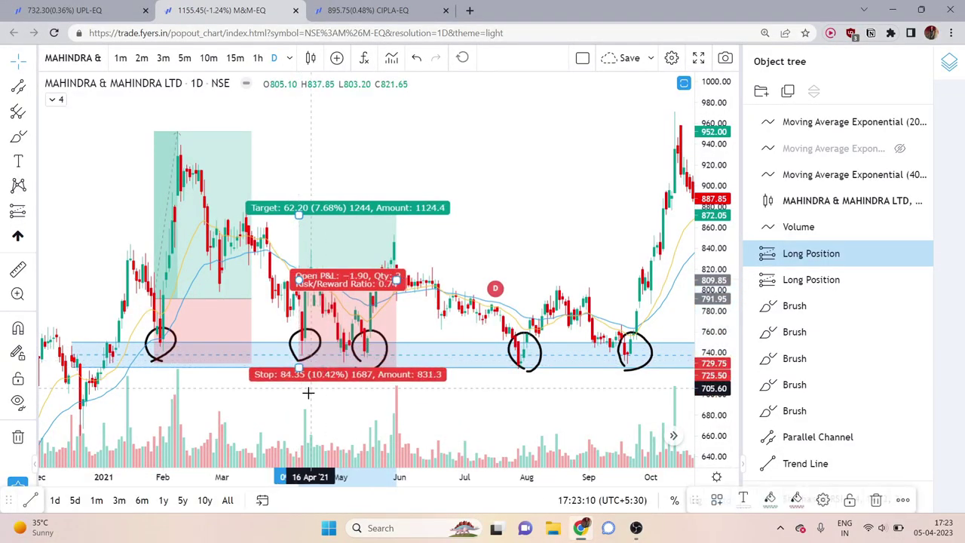
left_click(338, 412)
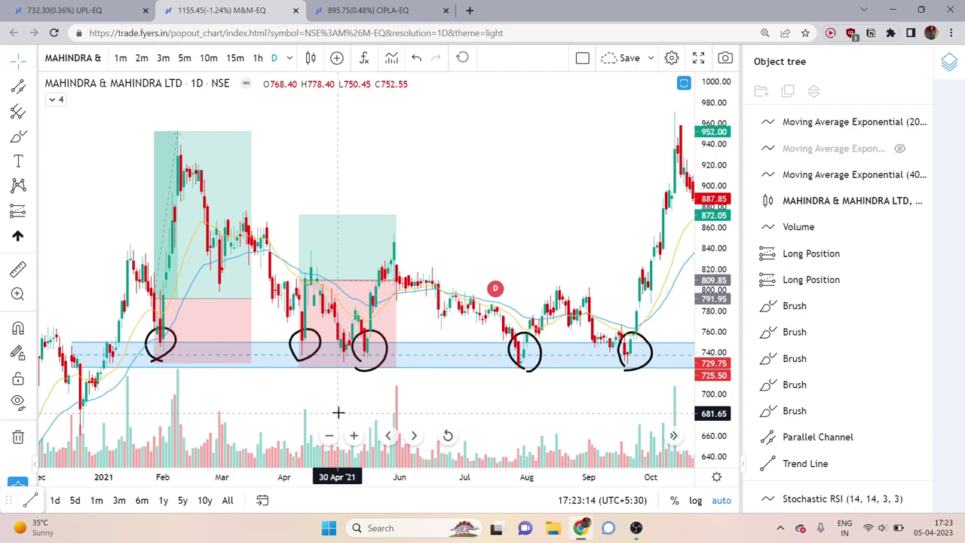
left_click(339, 343)
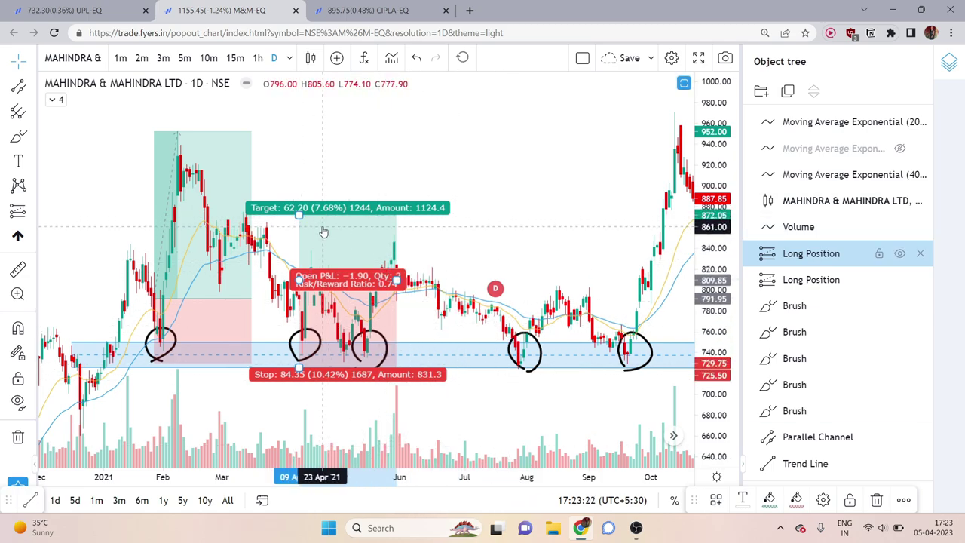
left_click(878, 502)
- Add a long position at the mid-May 2021 touch with entry about 753.40, stop about 721.50 and target about 853.05
left_click_drag(433, 397, 384, 393)
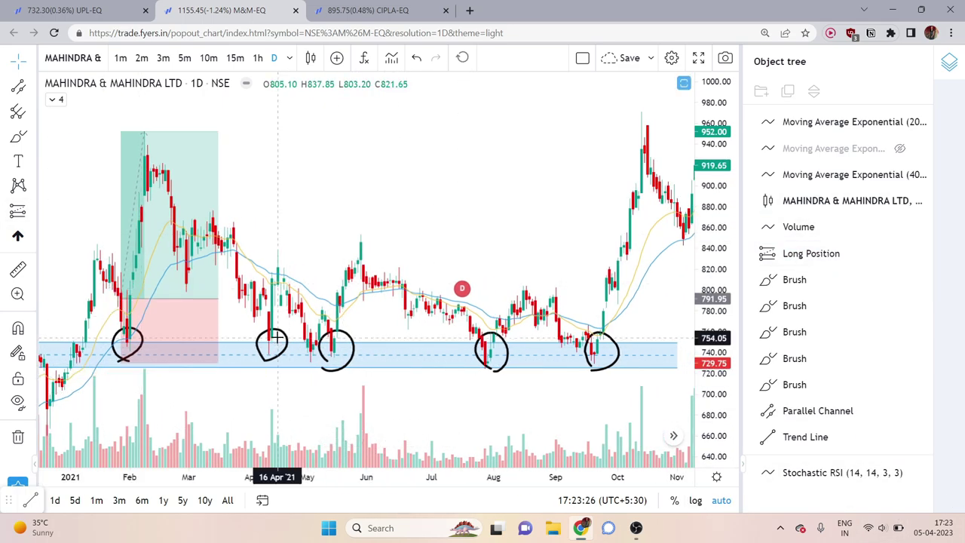
left_click(33, 214)
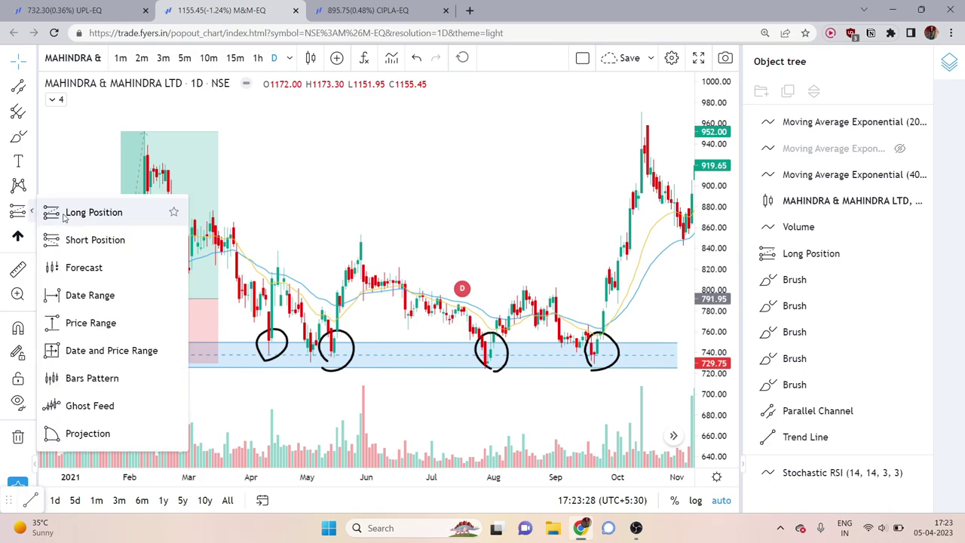
left_click(83, 211)
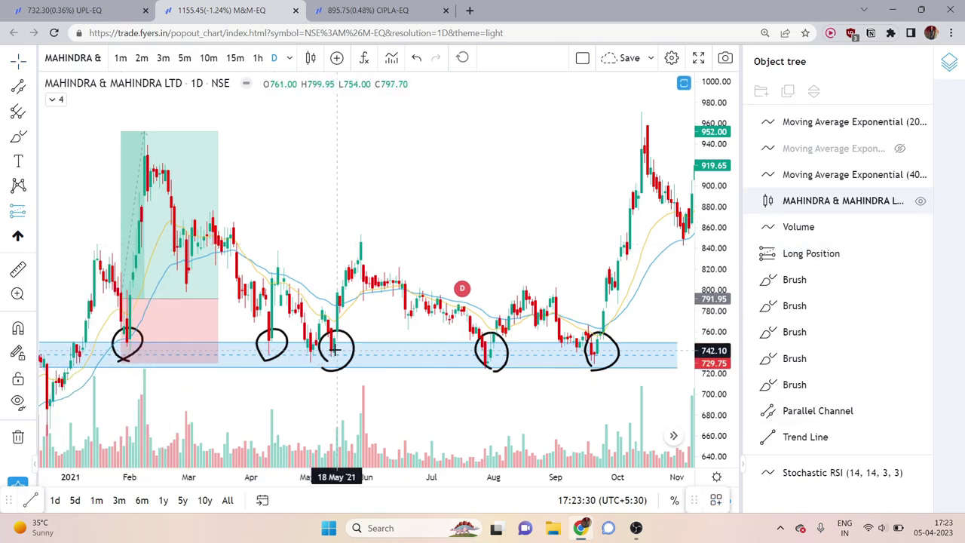
left_click(328, 339)
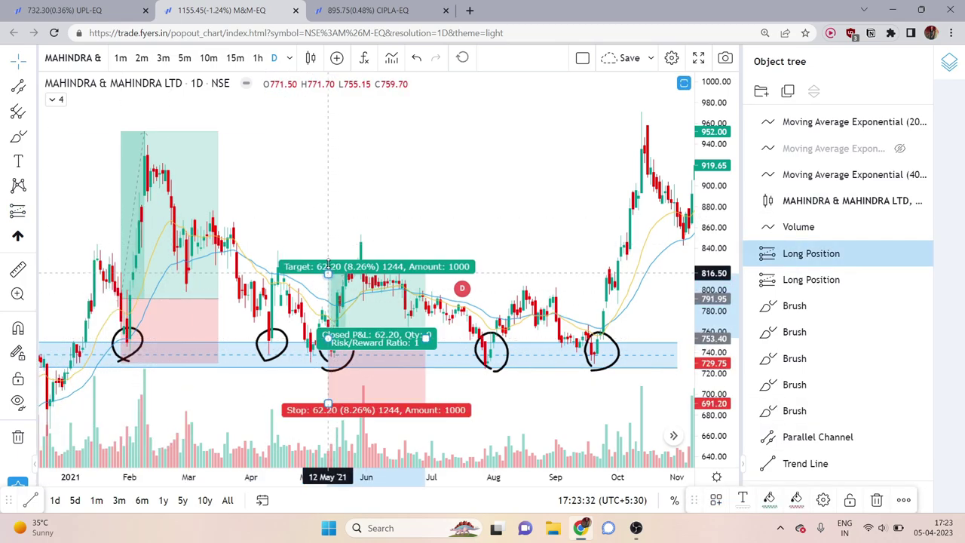
left_click_drag(328, 273, 328, 234)
left_click_drag(328, 404, 327, 370)
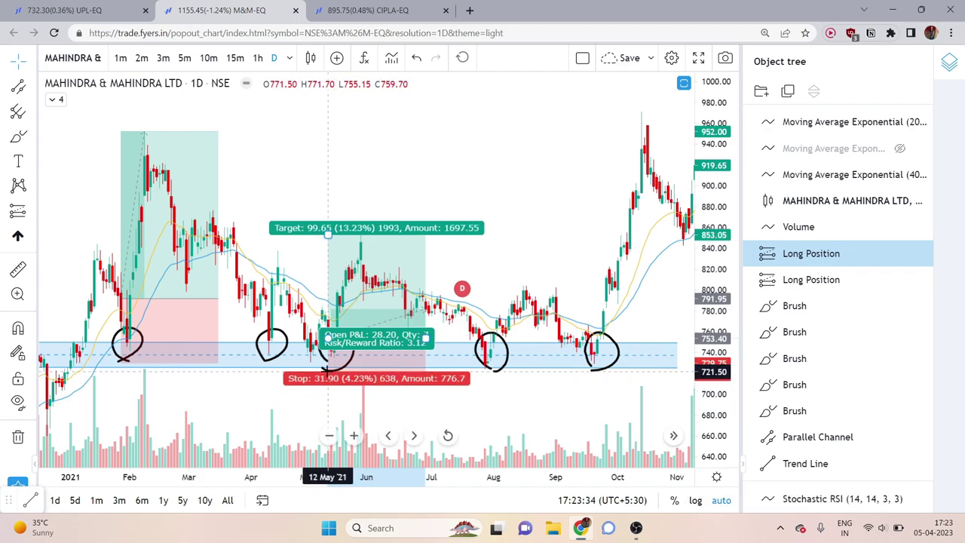
- Add a long position at the September 2021 support touch with entry about 753.20, stop about 723.35 and target about 979.20
left_click(554, 367)
scroll(553, 368, "down", 5)
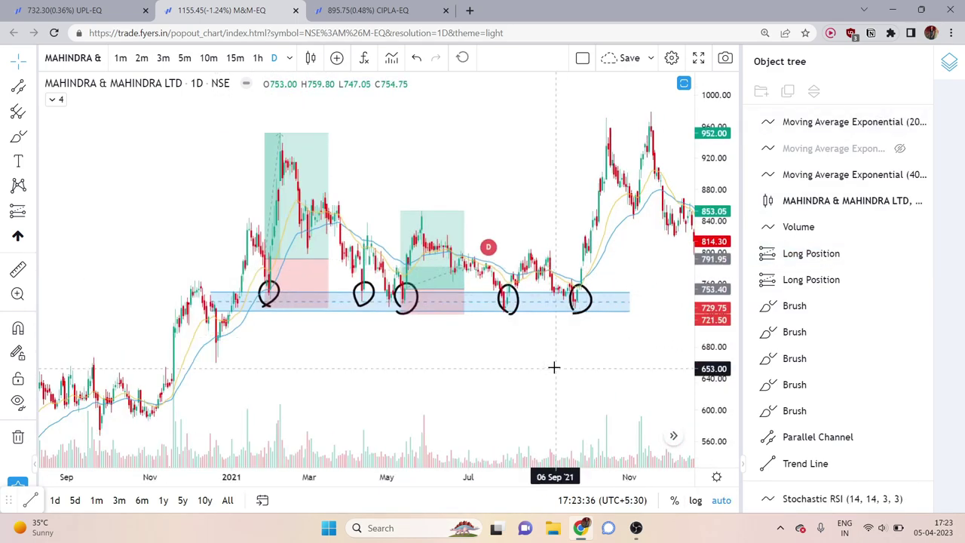
left_click_drag(554, 367, 503, 362)
left_click(34, 209)
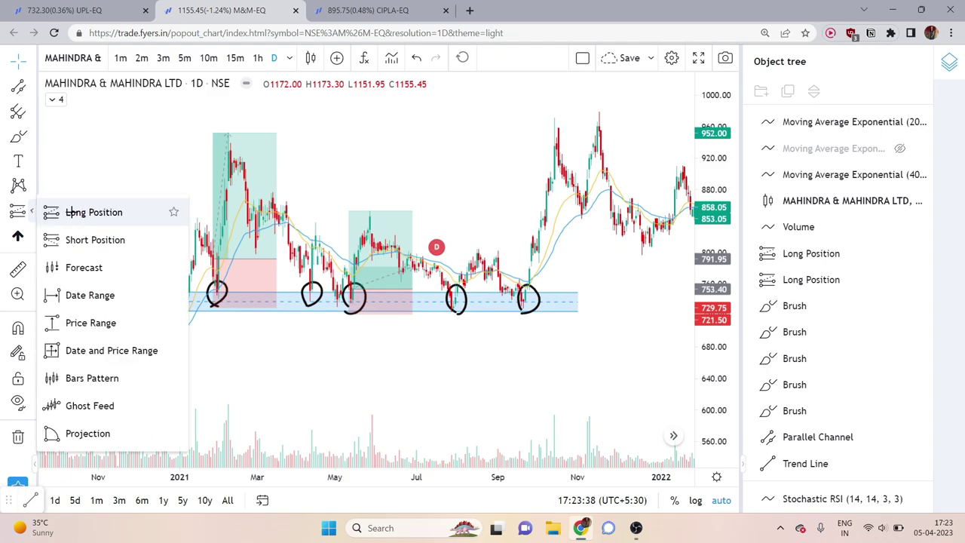
left_click(72, 211)
left_click(526, 305)
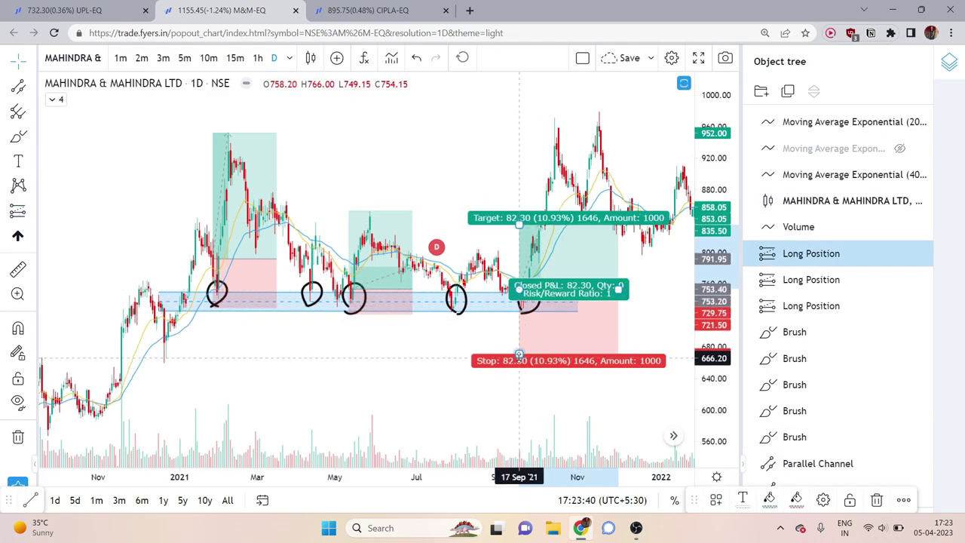
left_click_drag(519, 354, 520, 312)
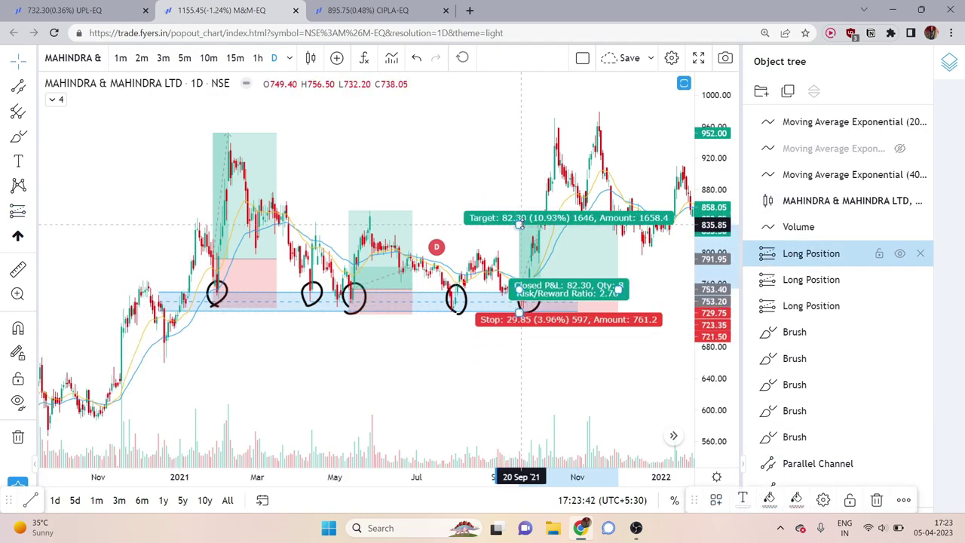
left_click_drag(519, 225, 520, 110)
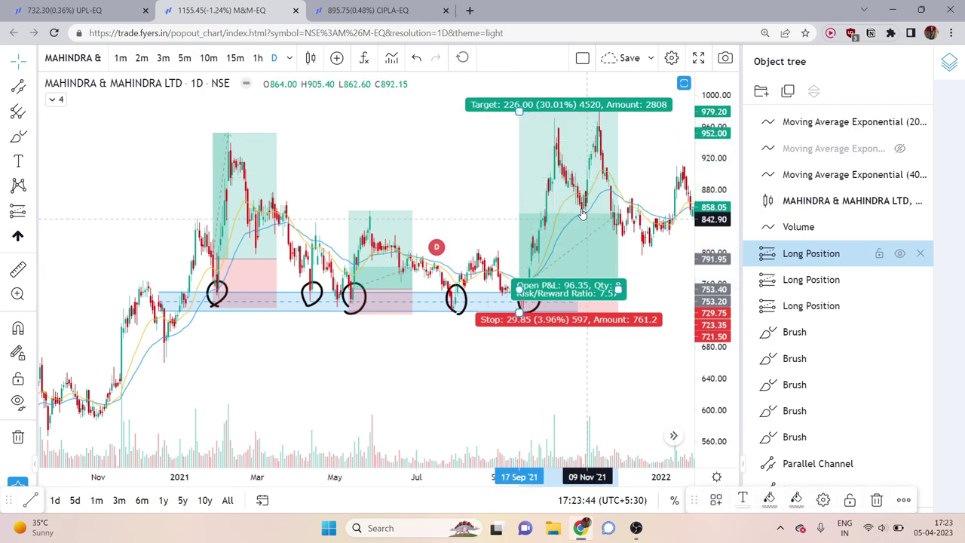
scroll(442, 360, "down", 3)
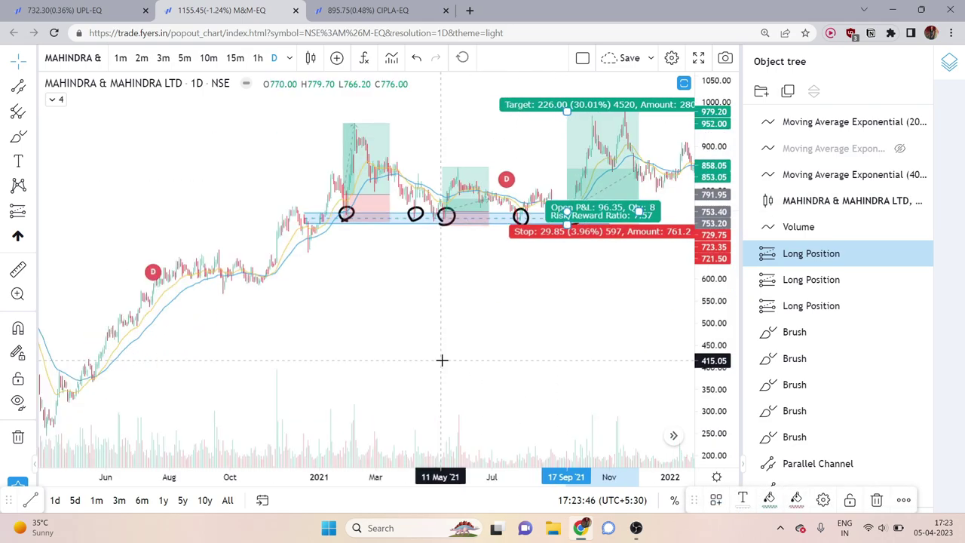
left_click(486, 361)
left_click_drag(513, 363, 462, 363)
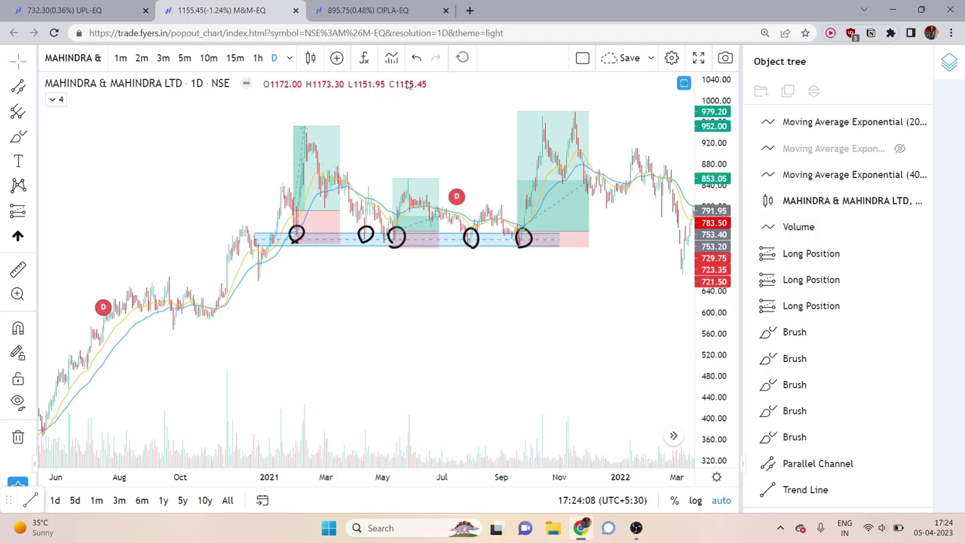
- Switch to the CIPLA daily chart and remove all its existing drawings
left_click(368, 10)
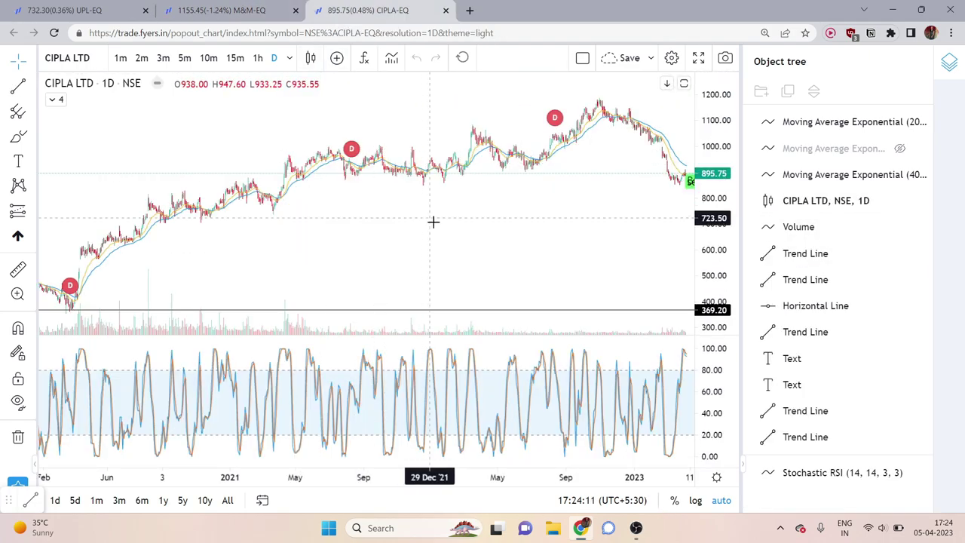
scroll(441, 241, "down", 5)
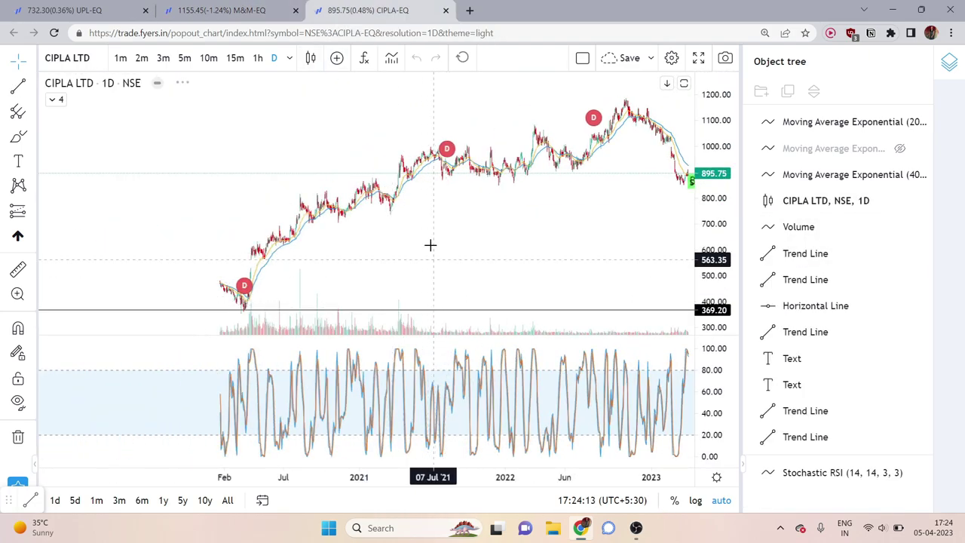
left_click_drag(431, 244, 530, 294)
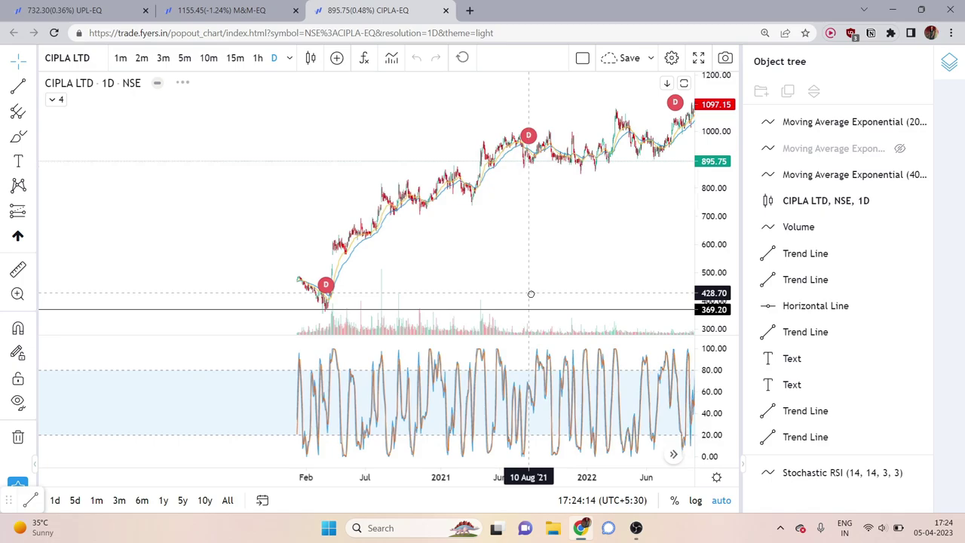
left_click(21, 87)
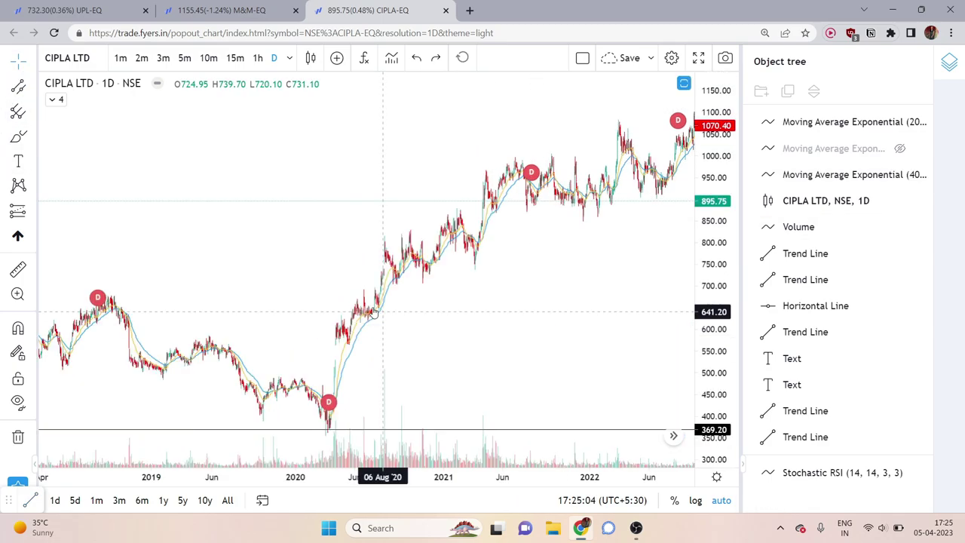
left_click_drag(362, 304, 132, 266)
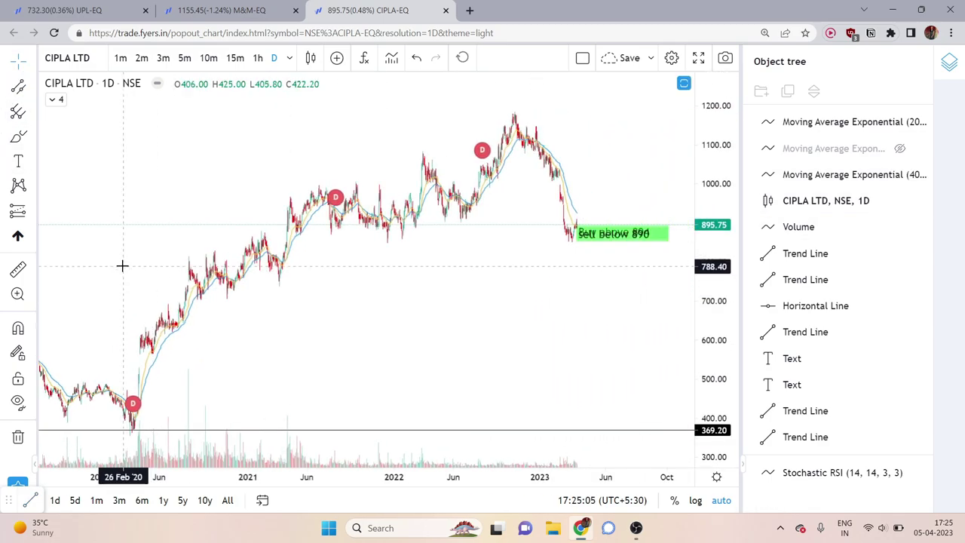
scroll(310, 297, "up", 1)
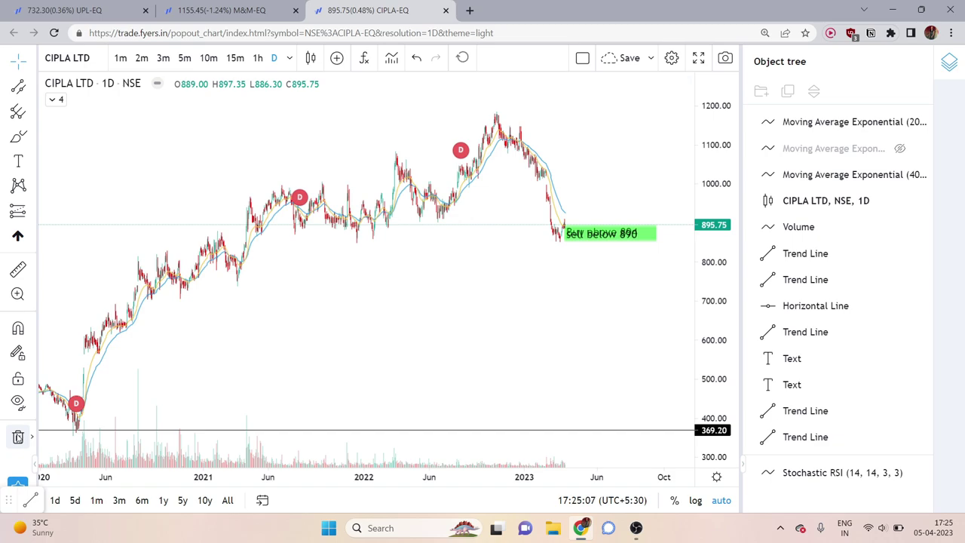
left_click(19, 436)
- Mark a support zone with a horizontal Parallel Channel from late December 2020 to May 2023, between about 855.80 and 877.05
scroll(366, 286, "up", 1)
scroll(400, 305, "down", 1)
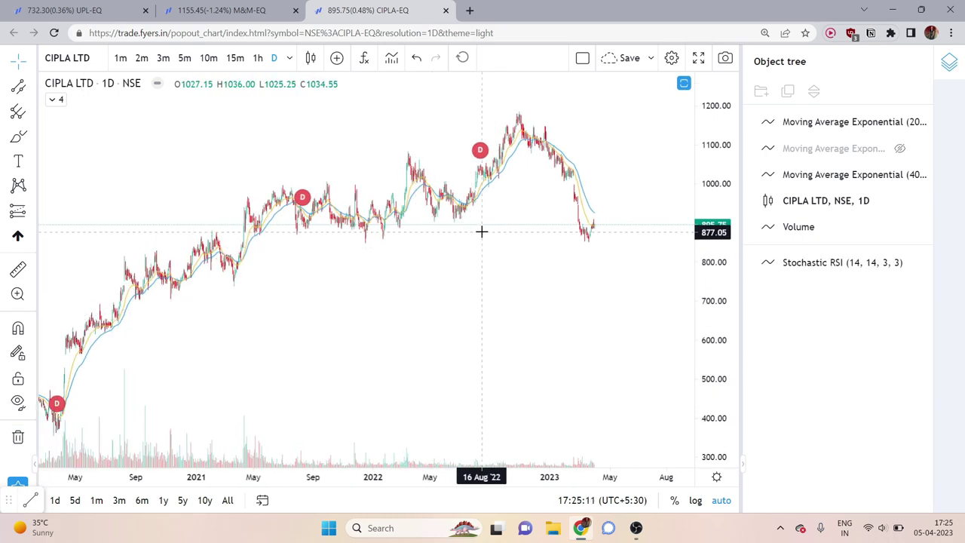
left_click(18, 86)
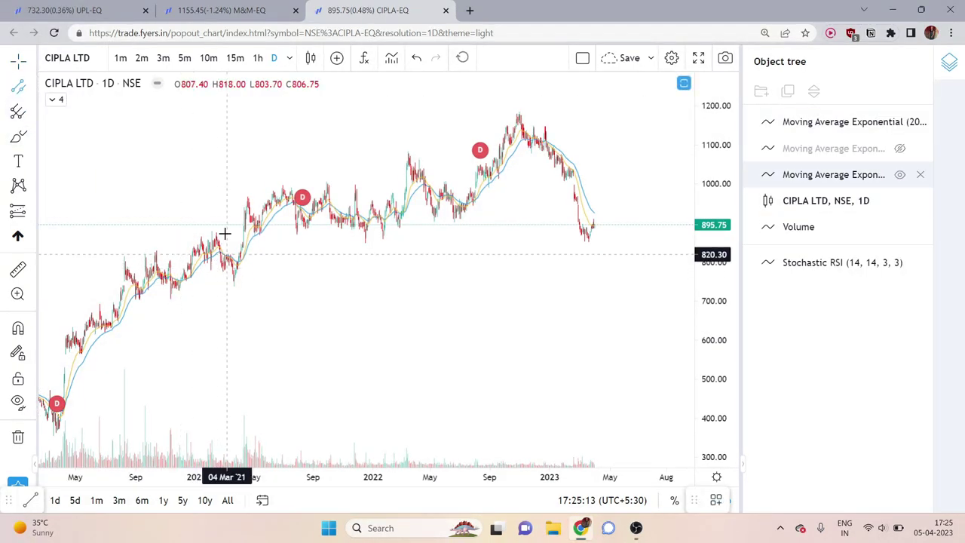
left_click(194, 230)
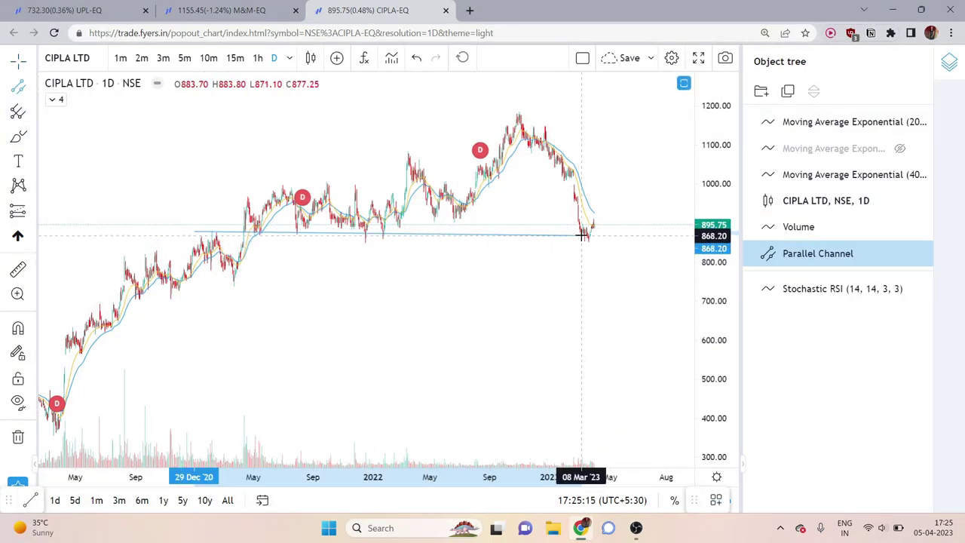
left_click(615, 232)
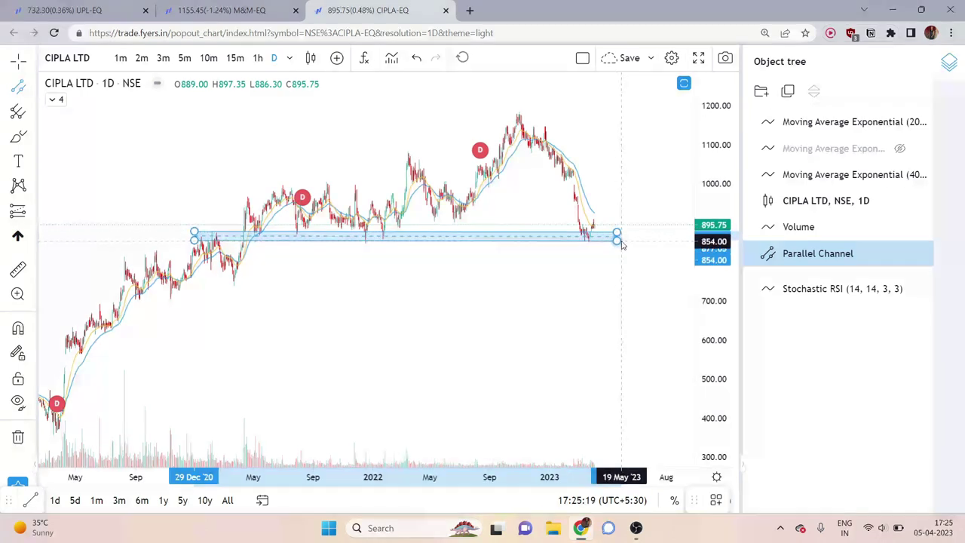
left_click(618, 241)
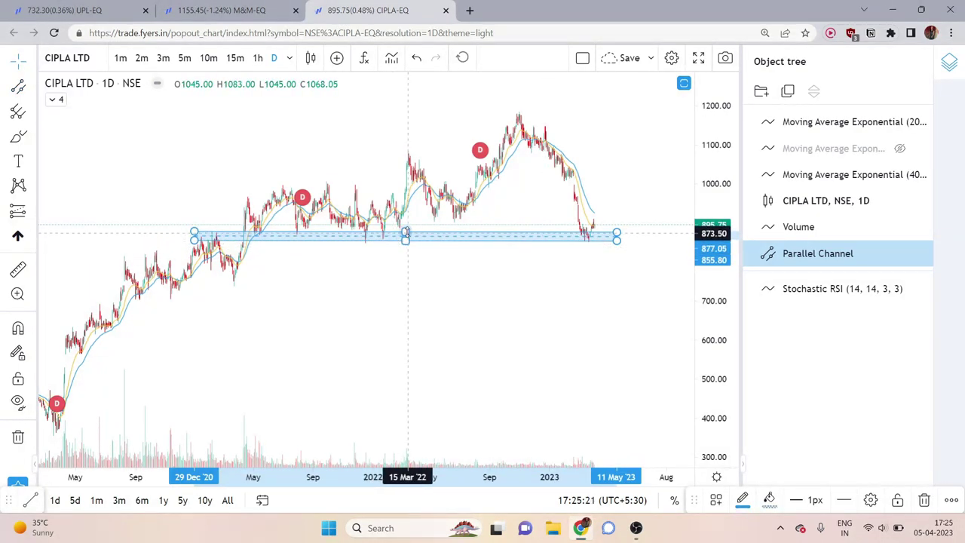
left_click(370, 338)
- Examine the price touches along the CIPLA support zone, from early 2023 back to the spring of 2021
scroll(332, 362, "up", 2)
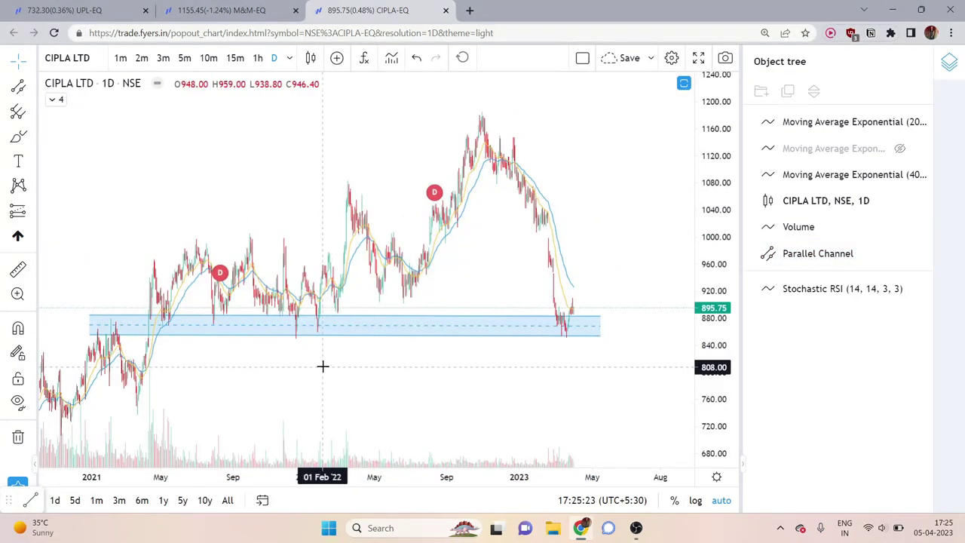
left_click_drag(323, 367, 461, 371)
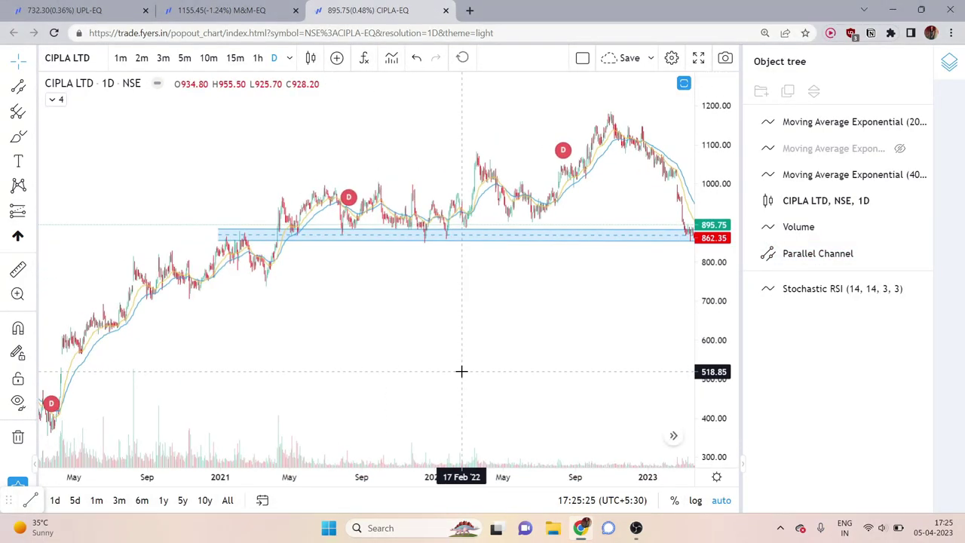
scroll(460, 370, "up", 1)
scroll(493, 350, "up", 1)
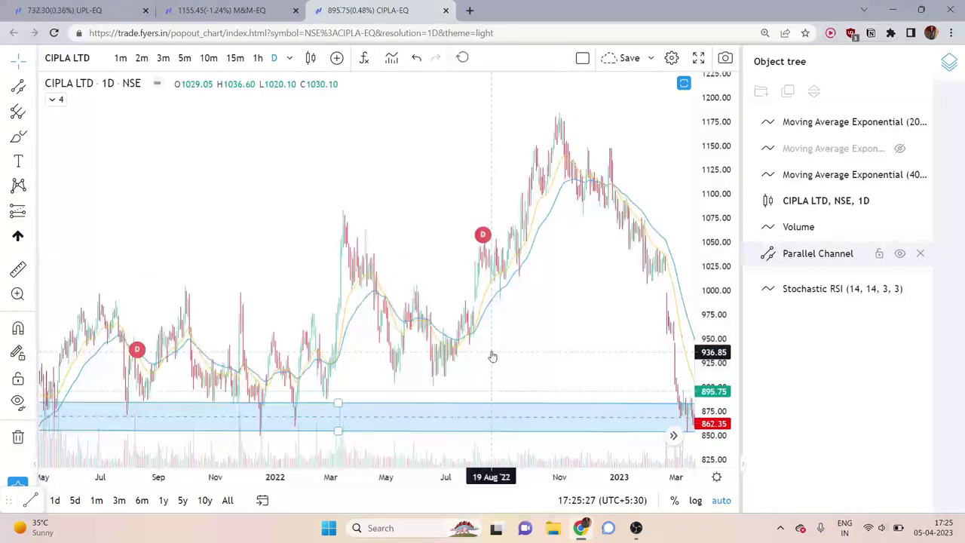
scroll(515, 355, "up", 2)
left_click_drag(261, 345, 573, 345)
scroll(344, 374, "up", 1)
left_click_drag(344, 375, 547, 377)
scroll(300, 385, "up", 1)
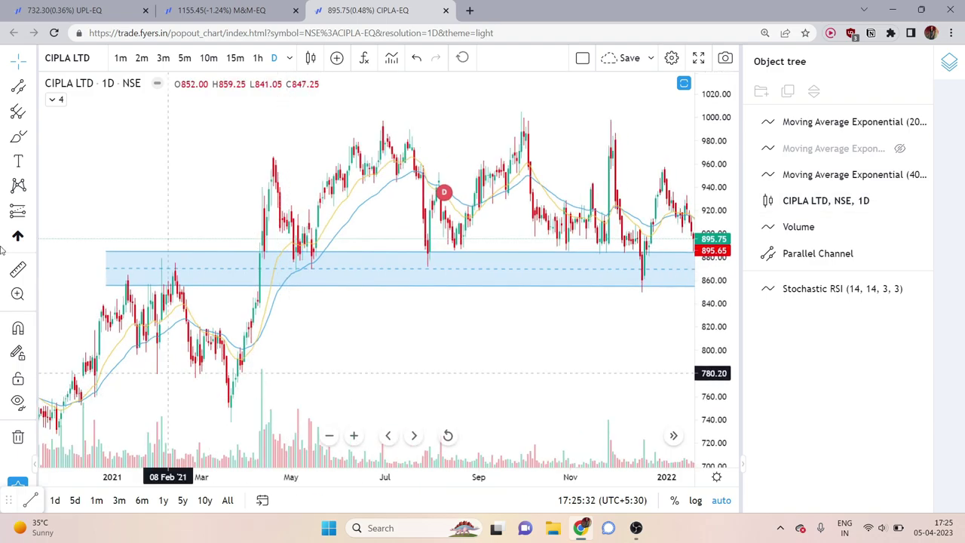
- Add a long position at the mid-May 2021 touch with entry about 901.60, stop about 867.05 and target about 998.55
left_click(32, 210)
left_click(74, 214)
left_click(257, 300)
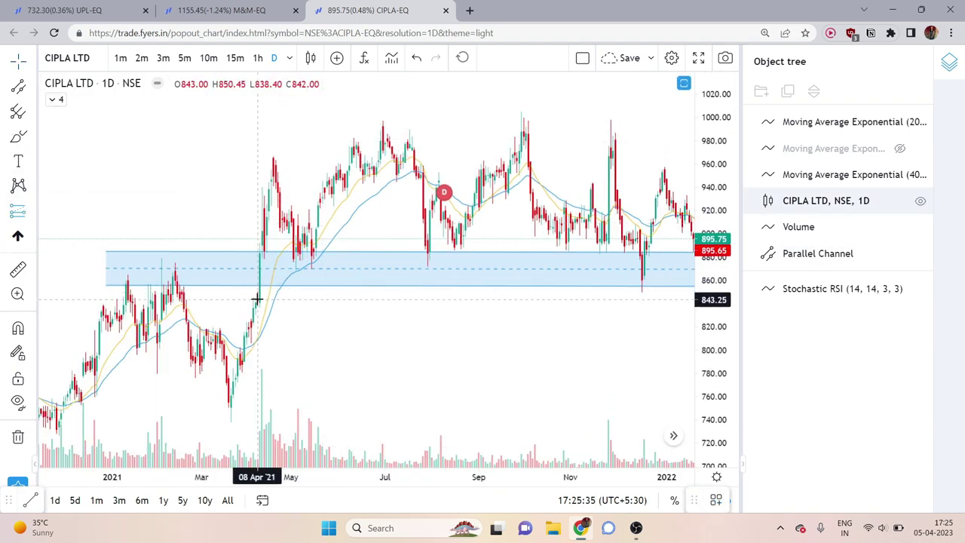
left_click(308, 233)
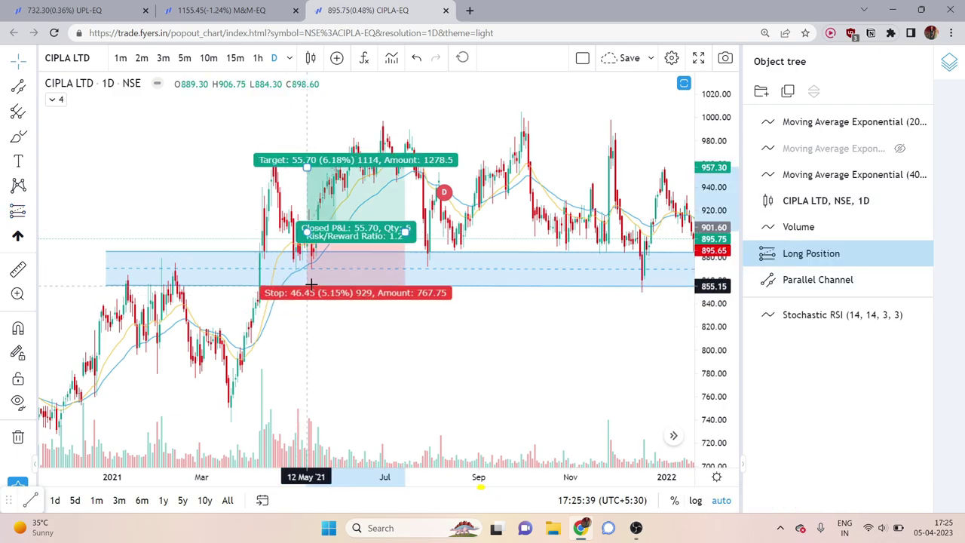
left_click_drag(312, 283, 309, 278)
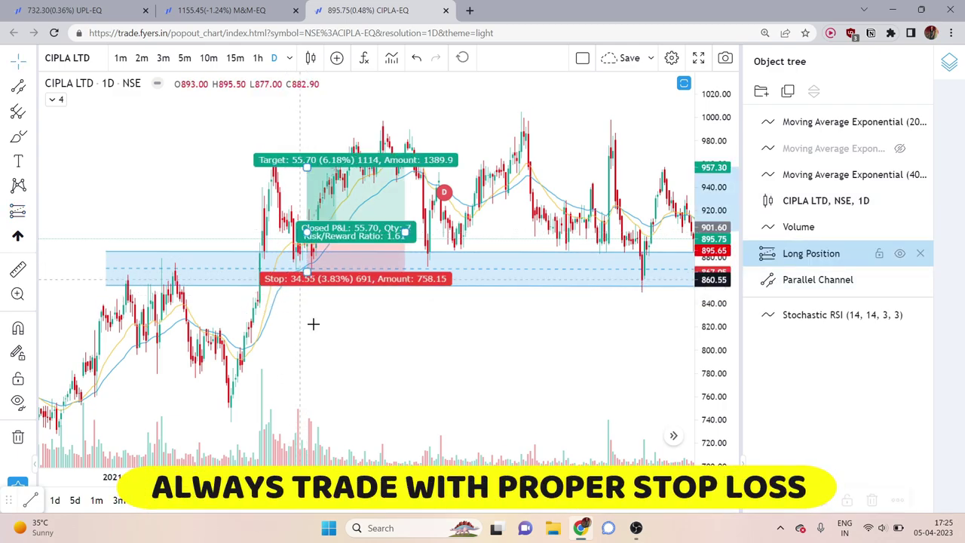
left_click_drag(324, 167, 328, 123)
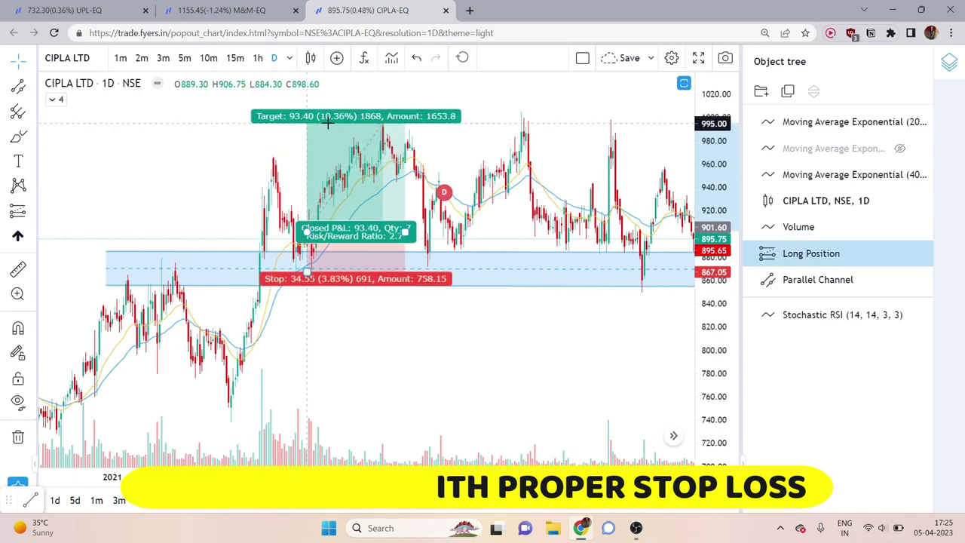
left_click(405, 376)
- Add a long position at the late July 2021 touch with entry about 919.00, stop about 865.60 and target about 997.15
scroll(298, 341, "up", 1)
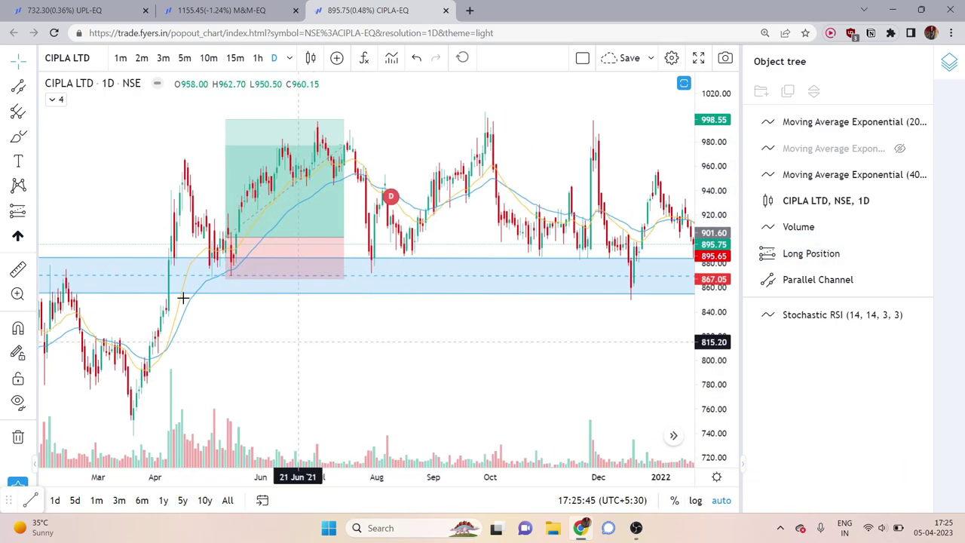
left_click(32, 207)
left_click(48, 212)
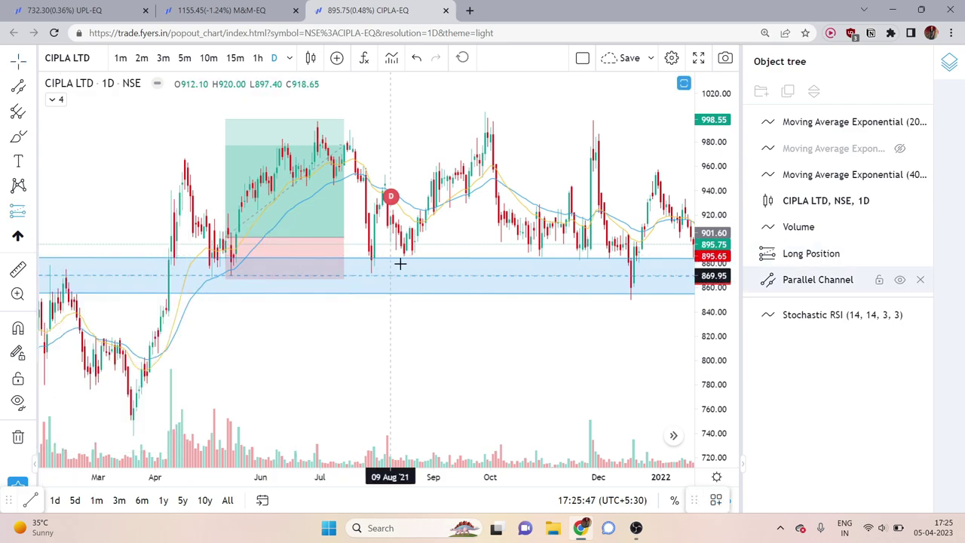
left_click(370, 216)
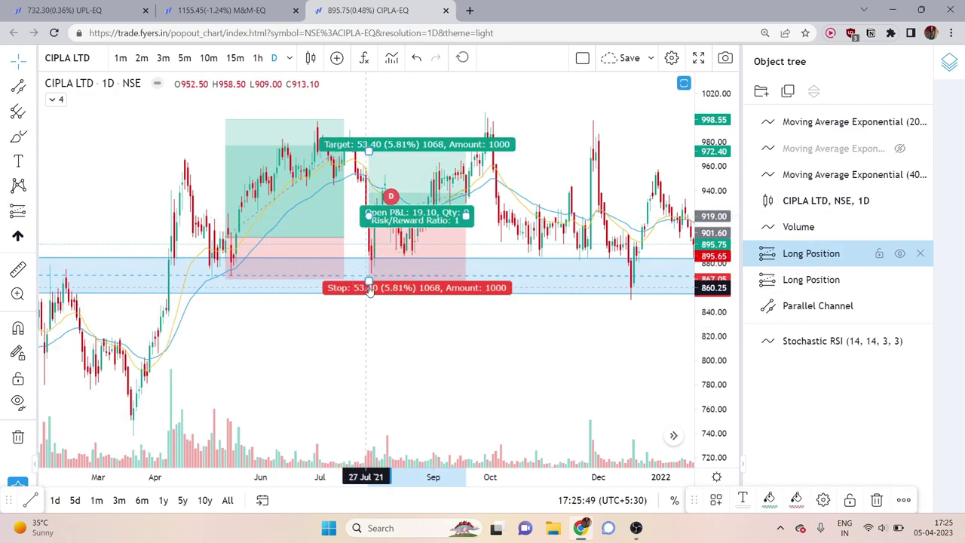
left_click_drag(369, 151, 369, 120)
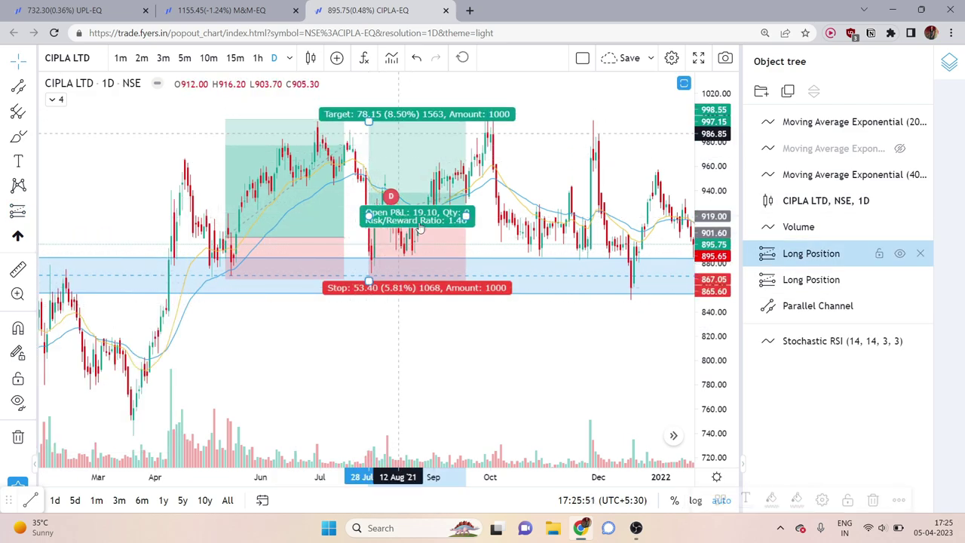
- Draw a Horizontal Line at about 997.10 along the 2021 highs to mark resistance
left_click_drag(486, 426, 386, 400)
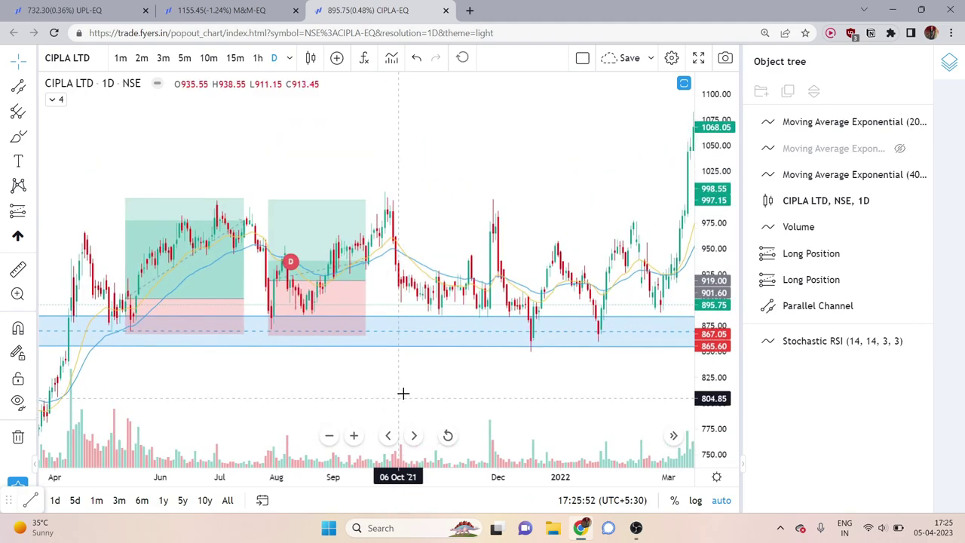
left_click(33, 89)
left_click(88, 167)
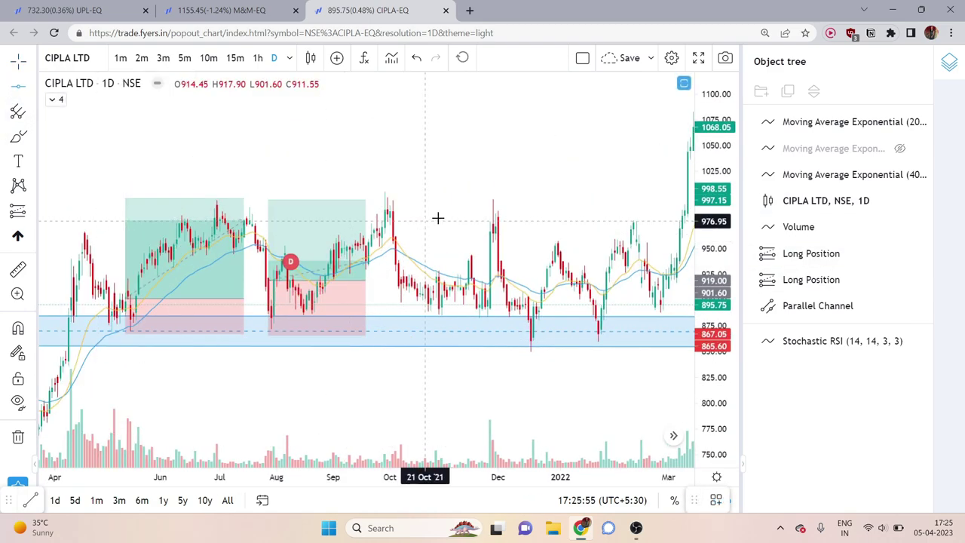
left_click(489, 199)
- Add a long position at the December 2021 touch, with its stop just below the support zone and its target at the resistance line
scroll(466, 317, "down", 3)
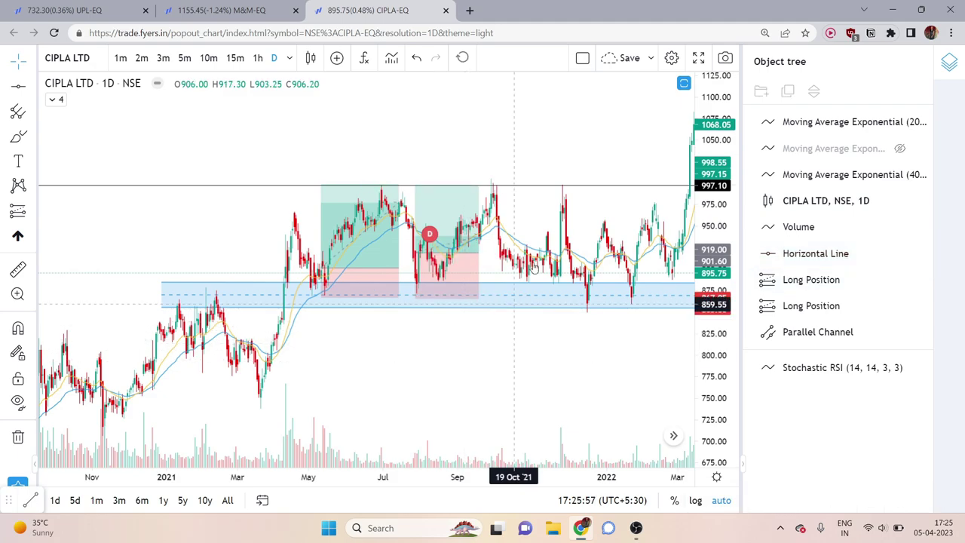
scroll(544, 430, "up", 1)
left_click_drag(549, 394, 459, 373)
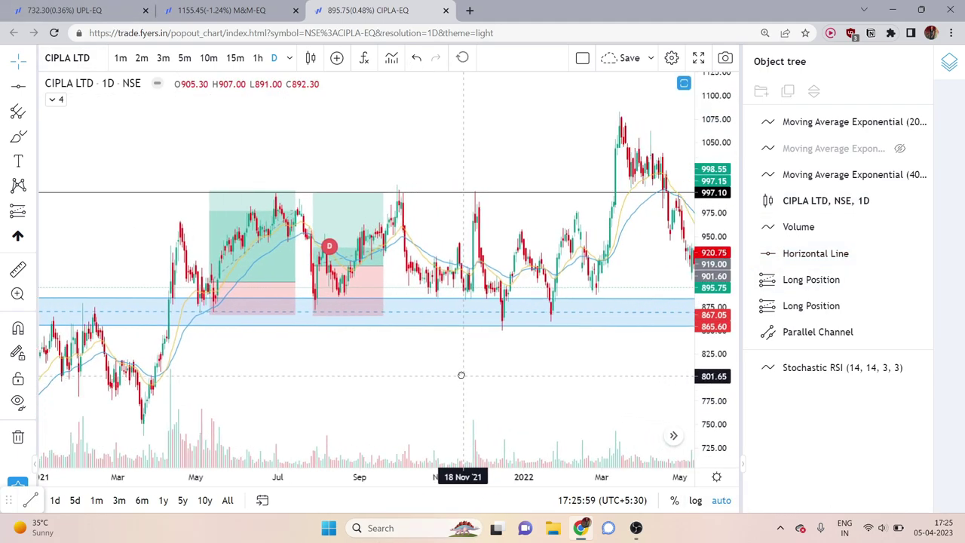
left_click(31, 211)
left_click(79, 211)
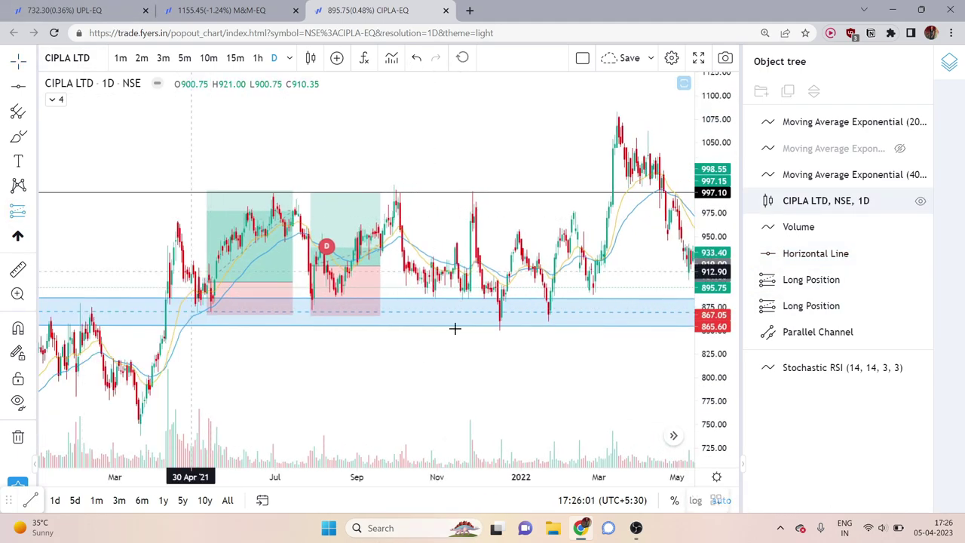
left_click_drag(491, 299, 482, 330)
left_click_drag(517, 225, 519, 195)
scroll(545, 388, "down", 2)
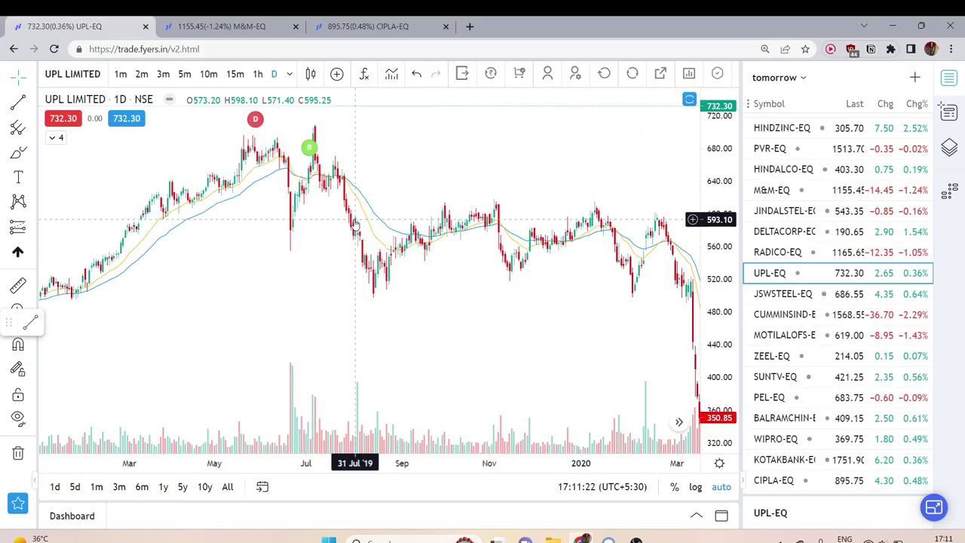